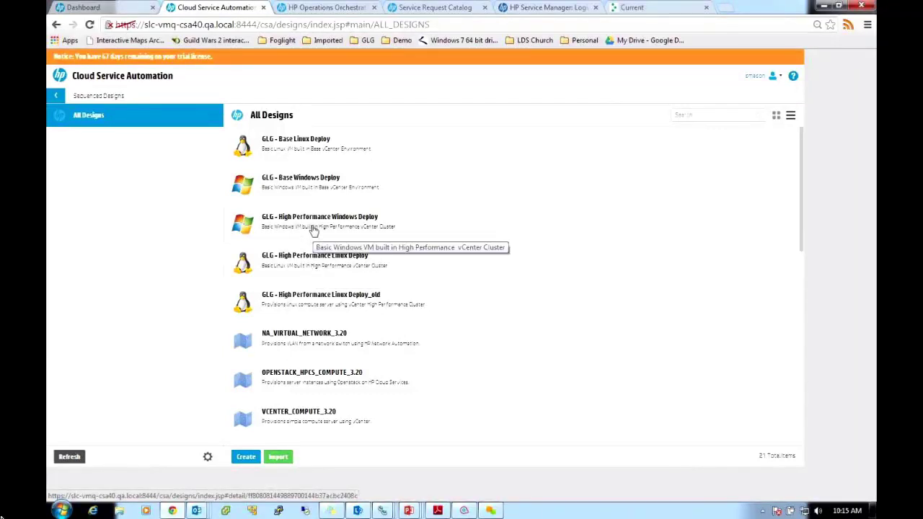
Open the GLG - High Performance Linux Deploy design and select its GLG VM Guest component
click(299, 260)
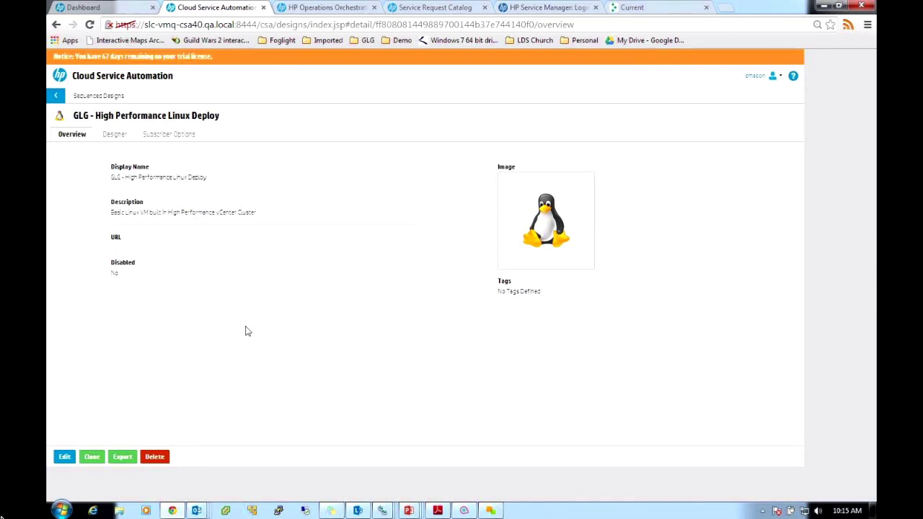
click(116, 136)
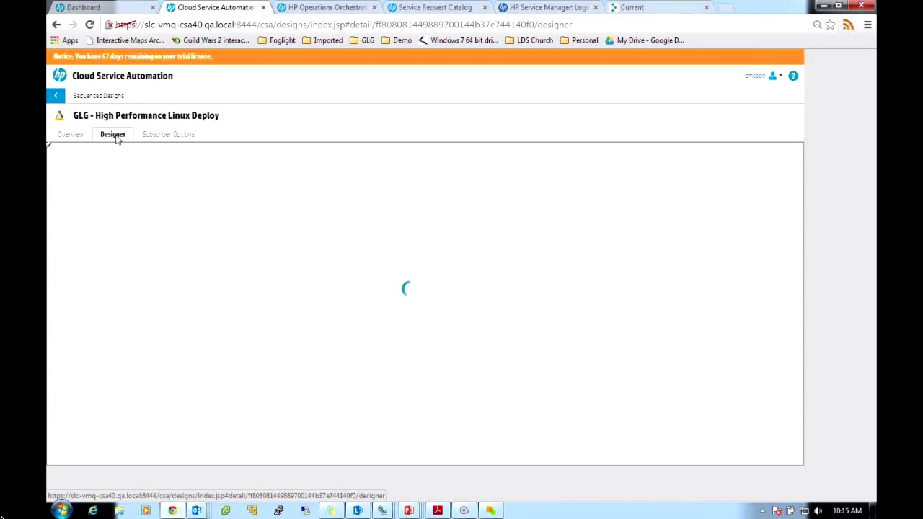
mouse_move(375, 203)
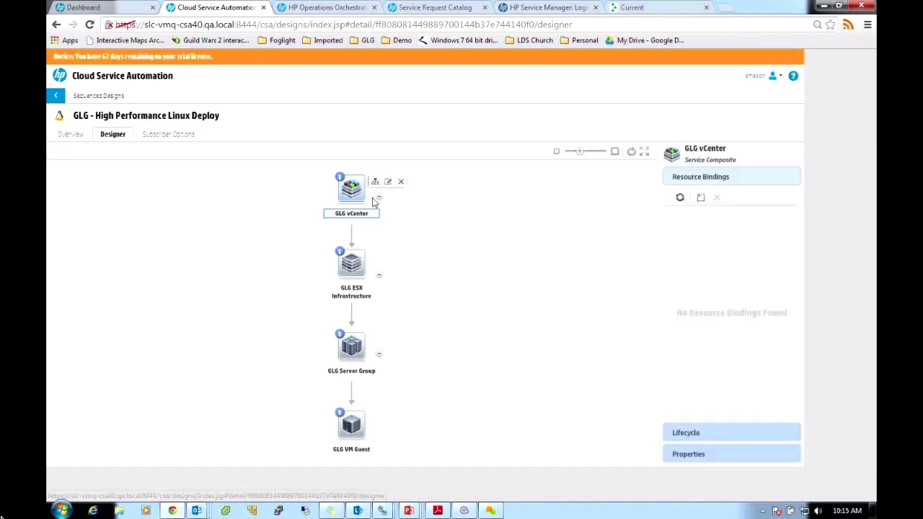
mouse_move(351, 268)
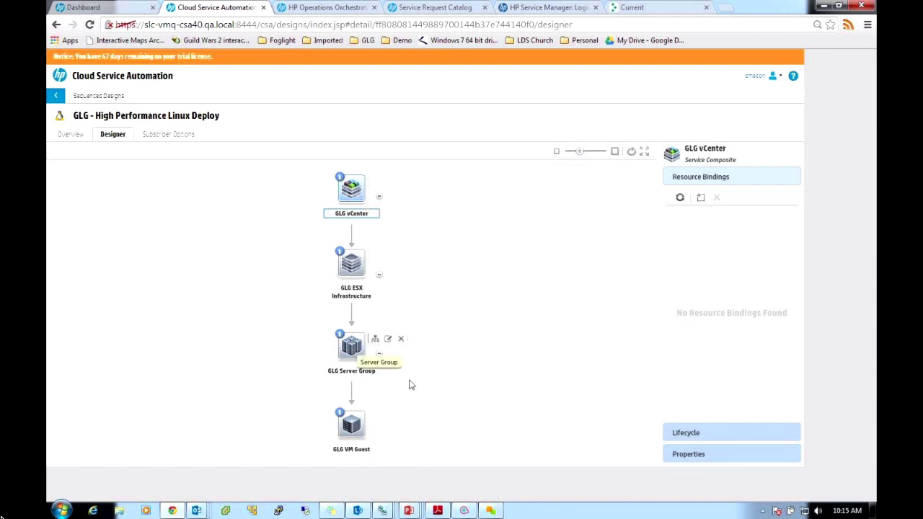
click(349, 426)
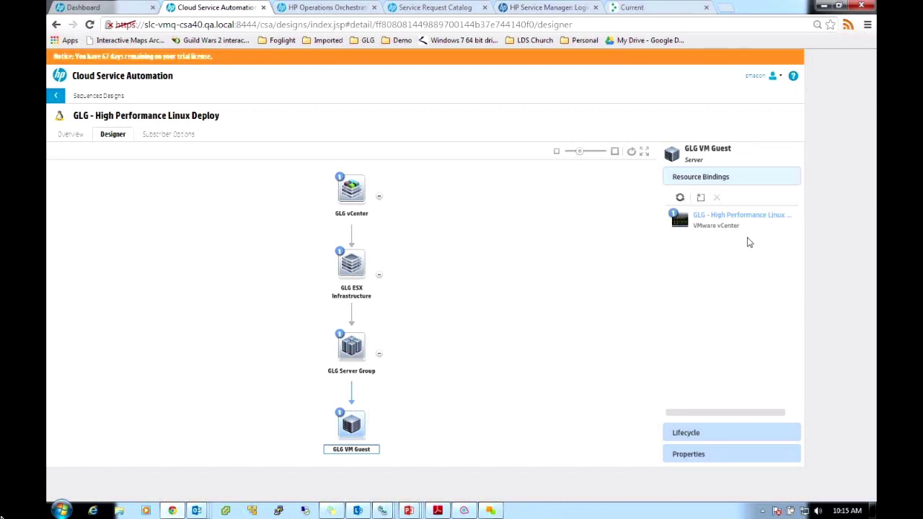
Check the VM Guest's lifecycle transition states and properties, then view the Subscriber Options
click(710, 434)
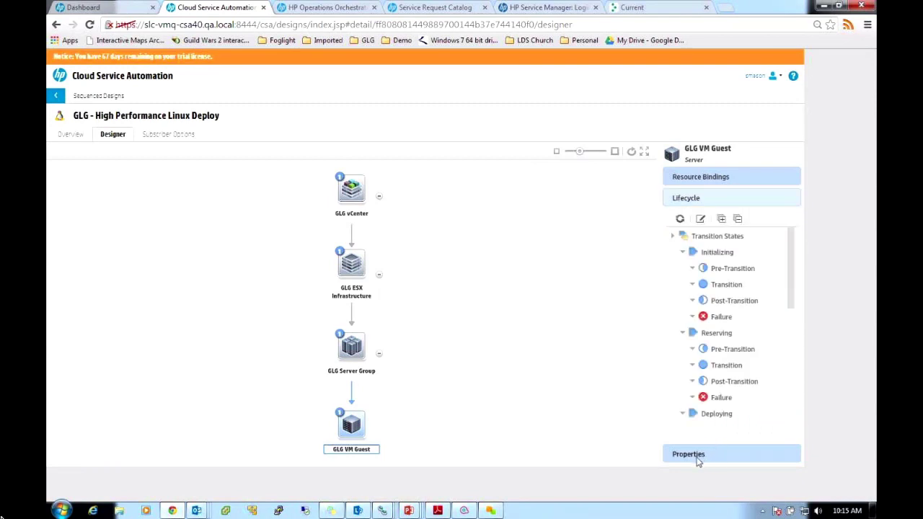
click(694, 457)
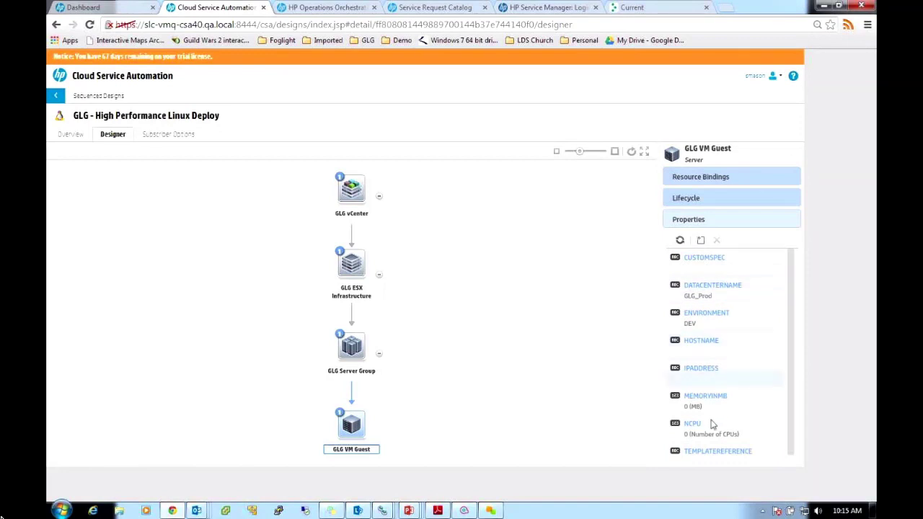
drag(791, 328, 790, 355)
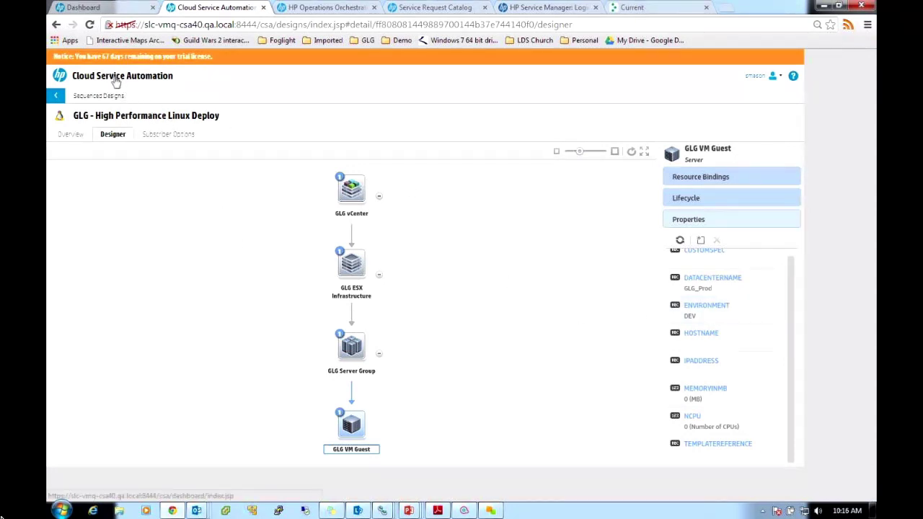
click(174, 136)
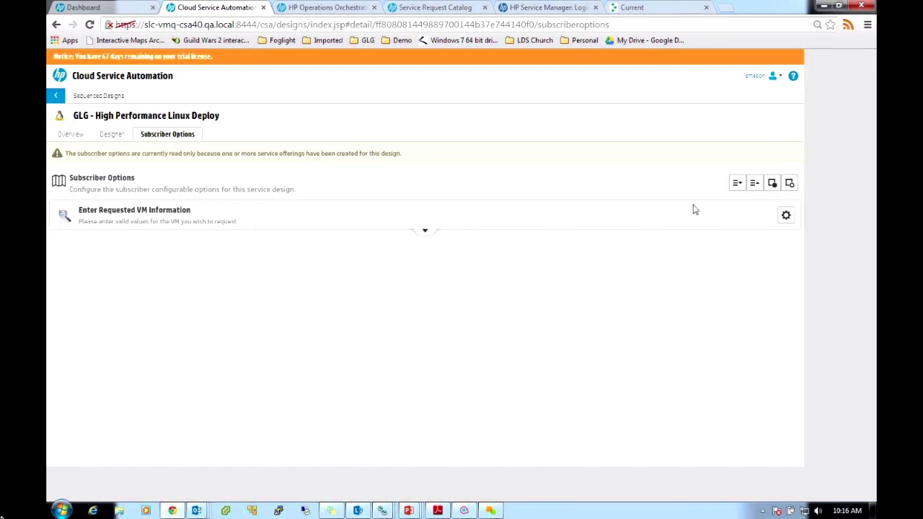
Expand the requested VM information and VM memory size option sets
click(427, 234)
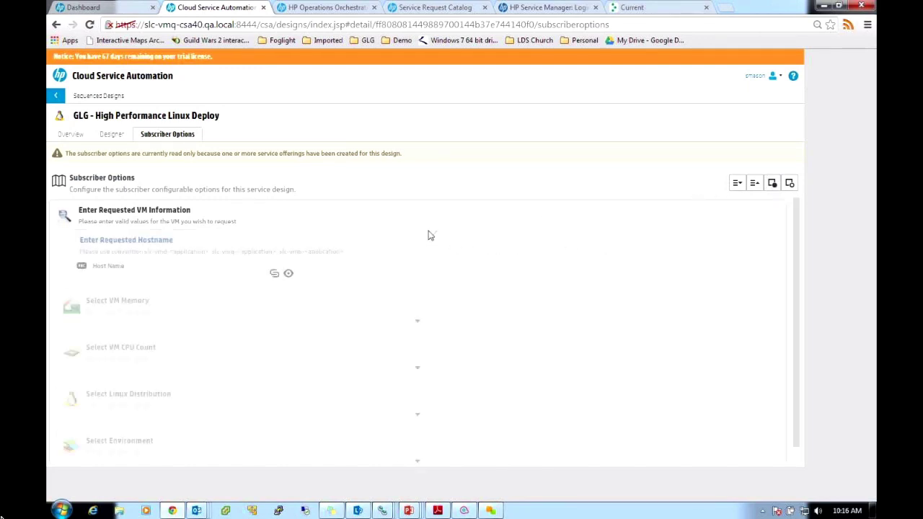
click(417, 372)
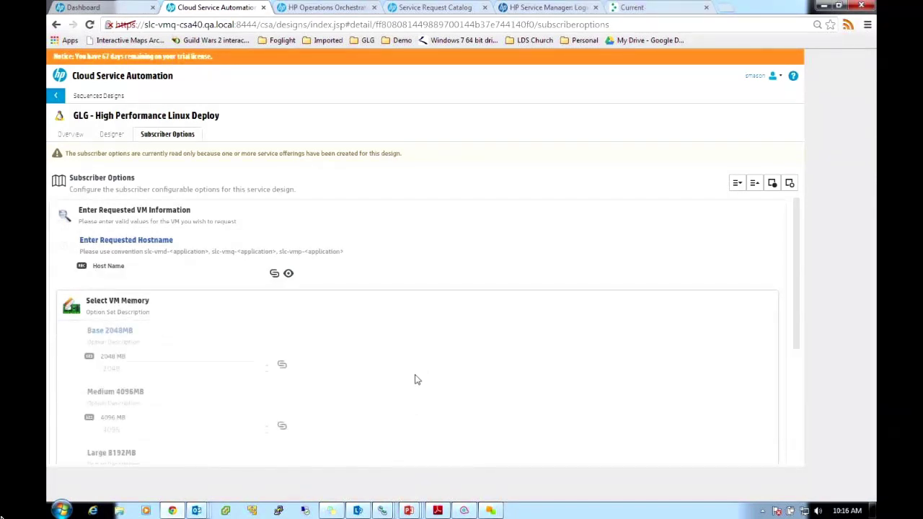
scroll(455, 347, down, 2)
scroll(419, 436, down, 1)
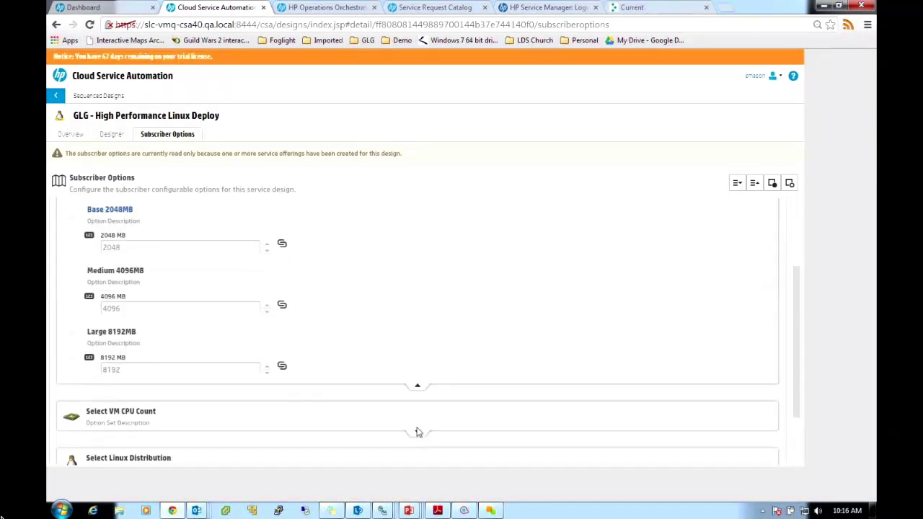
scroll(546, 354, down, 2)
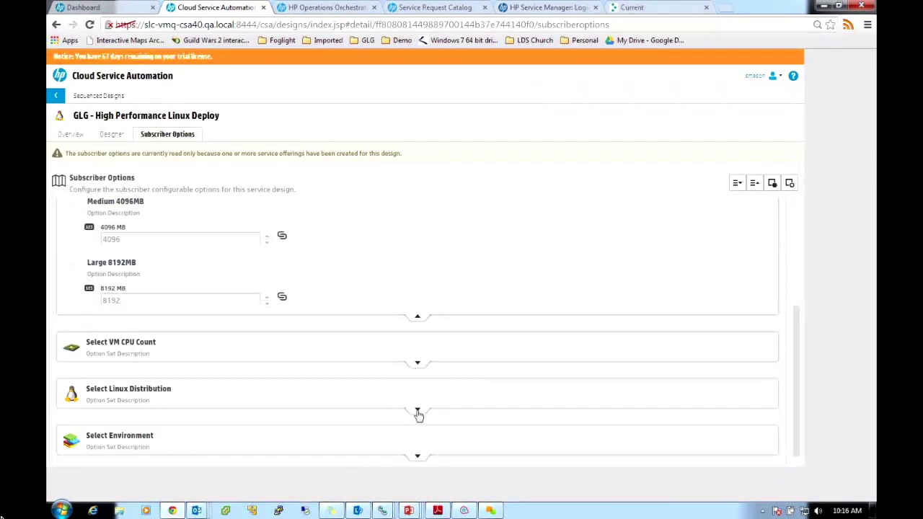
Expand the Linux distribution and environment choices, then return to the console dashboard
click(418, 412)
scroll(515, 397, down, 3)
scroll(512, 396, down, 3)
click(418, 442)
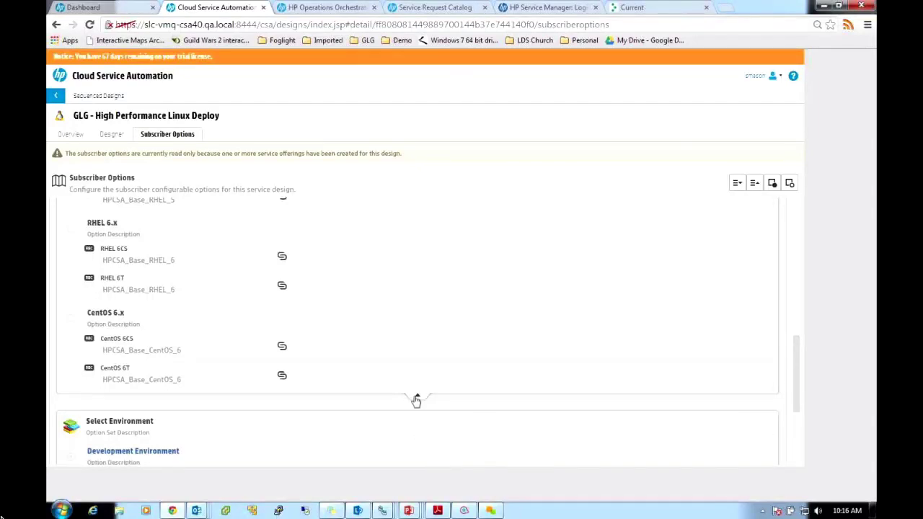
scroll(416, 401, up, 3)
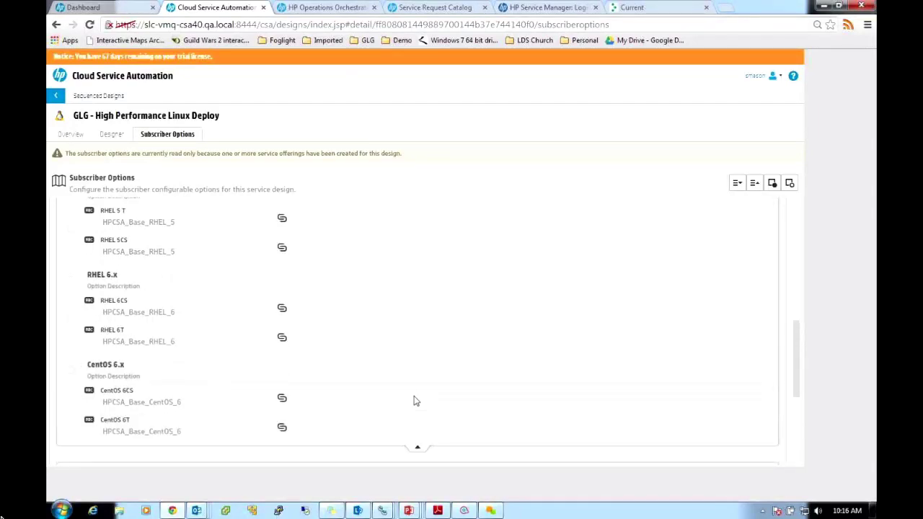
scroll(416, 401, up, 3)
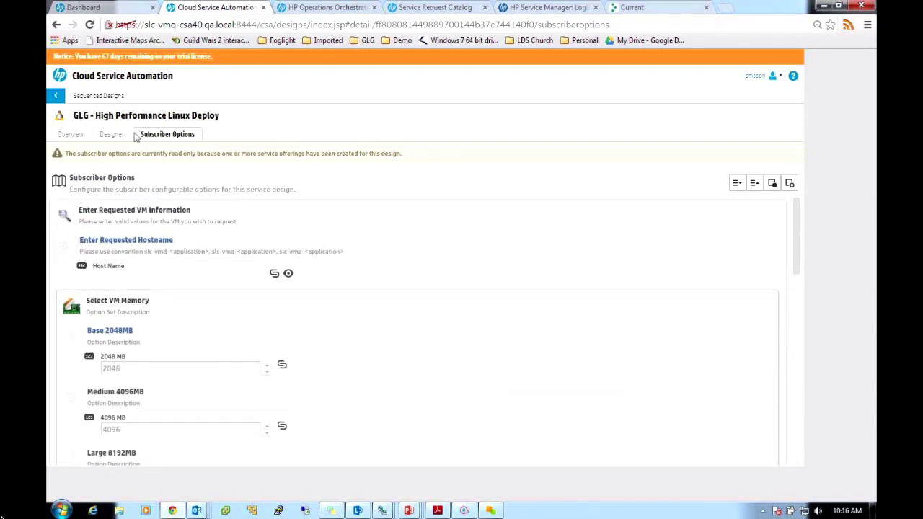
click(126, 83)
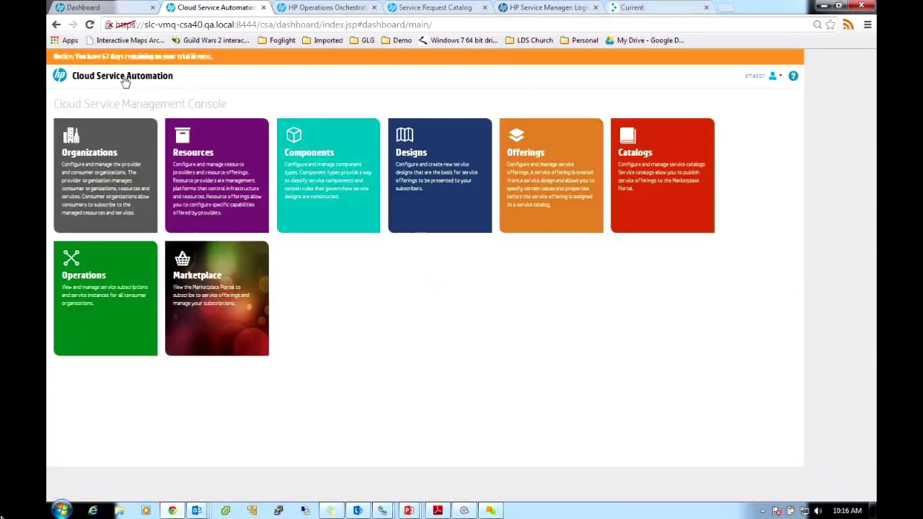
Open the GLG - High Performance Linux Deploy offering from Resources' VMware vCenter Offerings
click(548, 164)
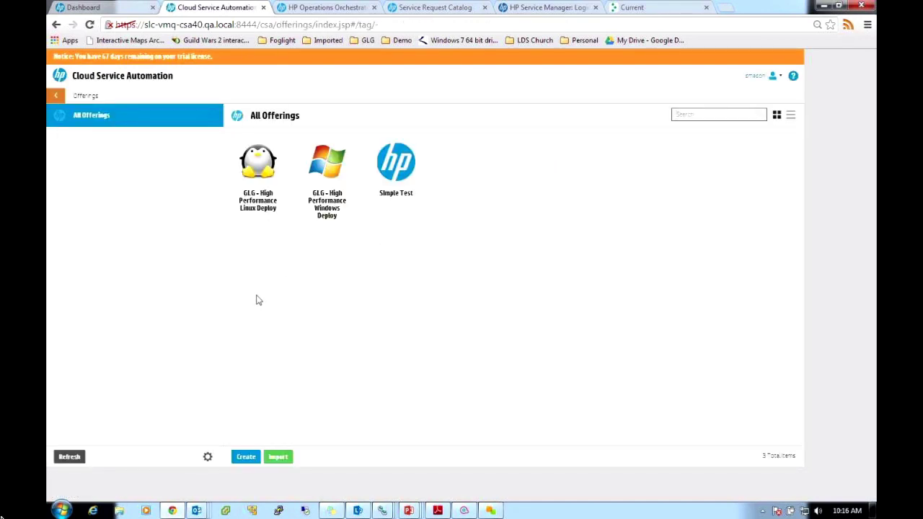
click(55, 95)
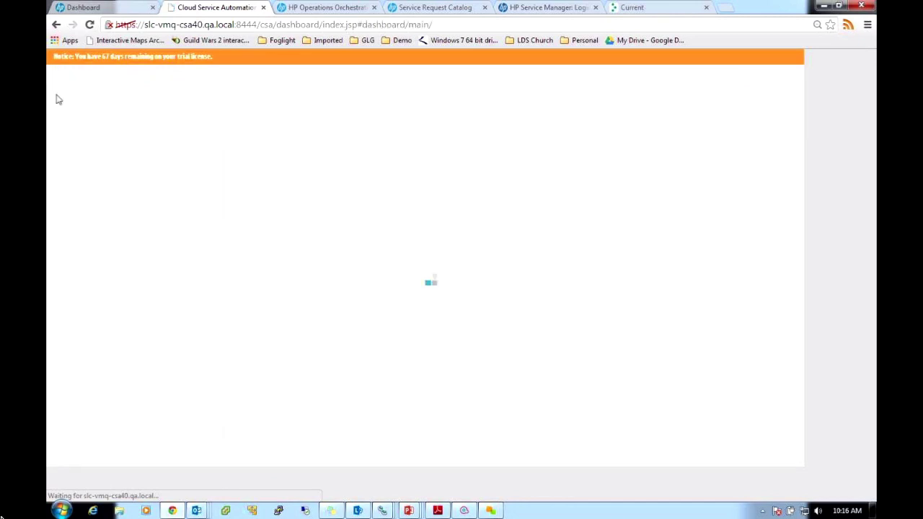
click(192, 173)
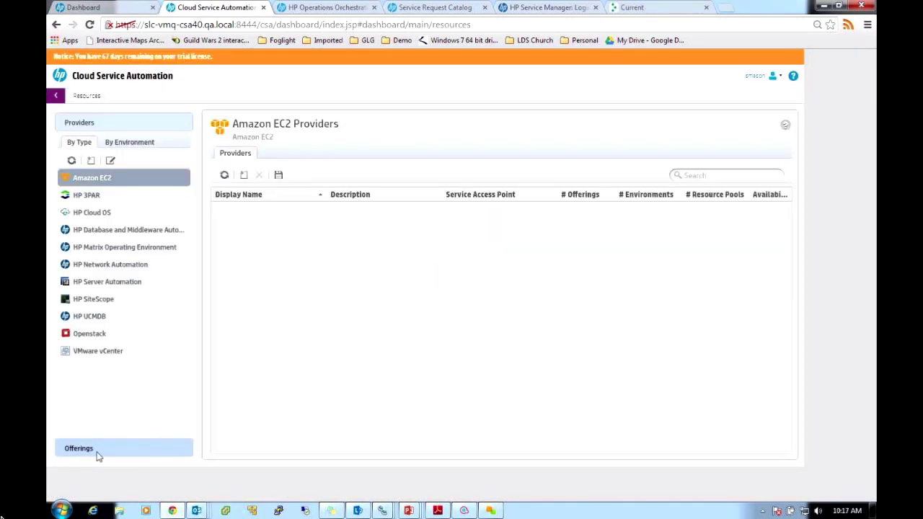
click(80, 448)
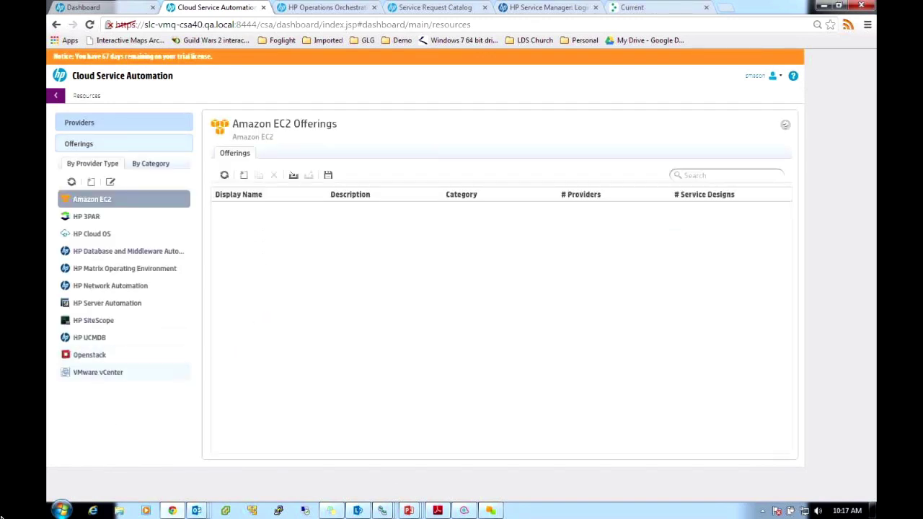
click(98, 372)
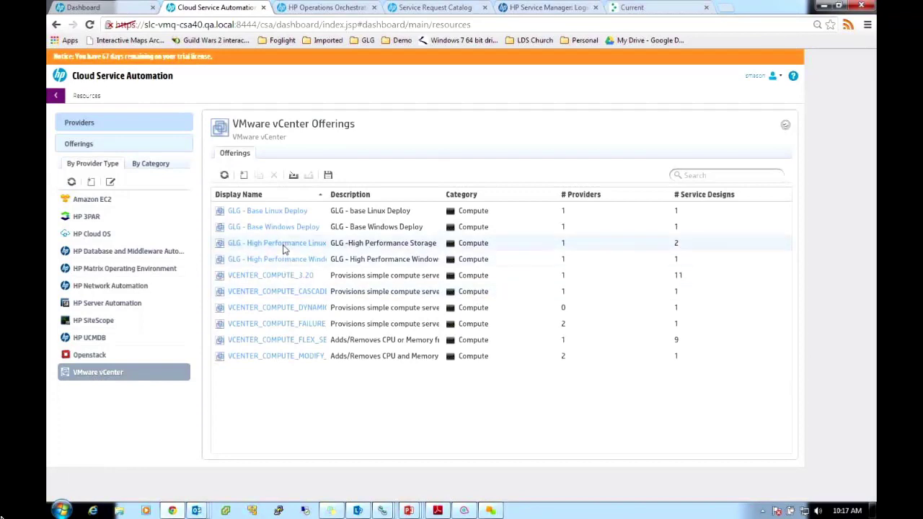
click(285, 244)
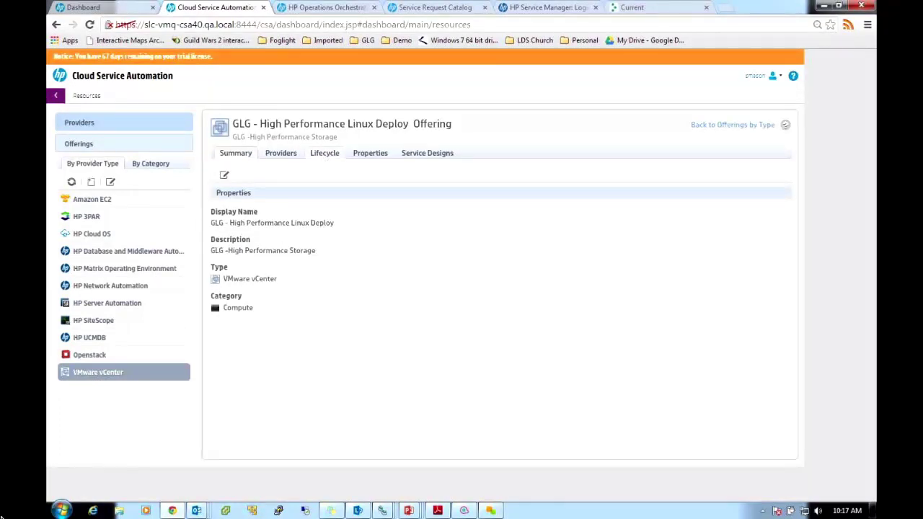
Inspect the offering's lifecycle and the processes run during the Deploying transition
click(325, 153)
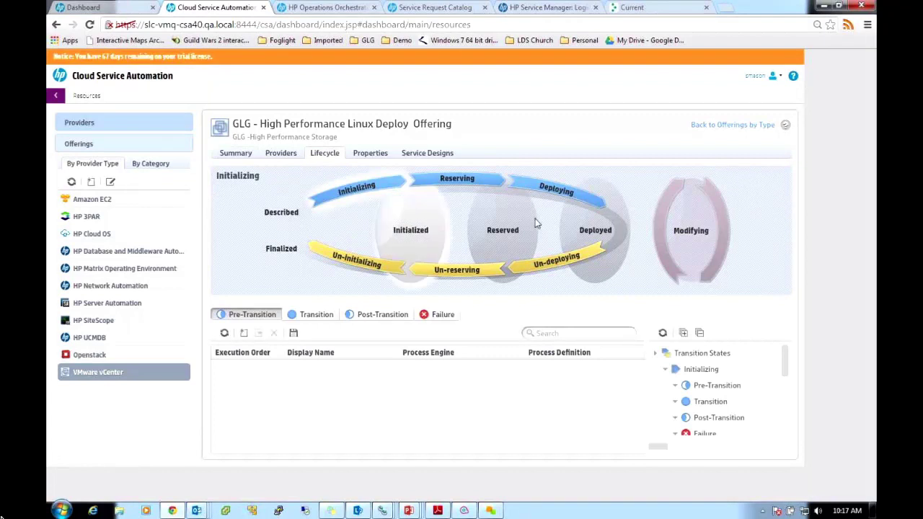
click(556, 196)
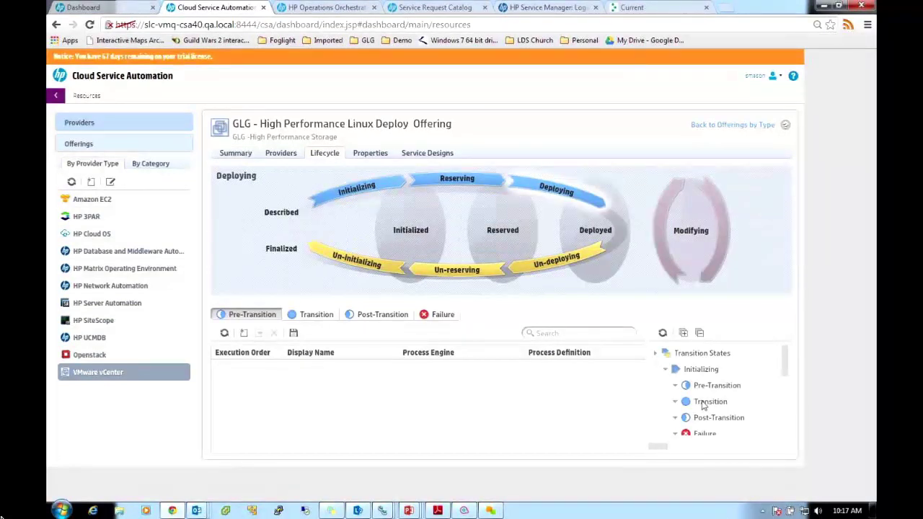
drag(786, 361, 714, 392)
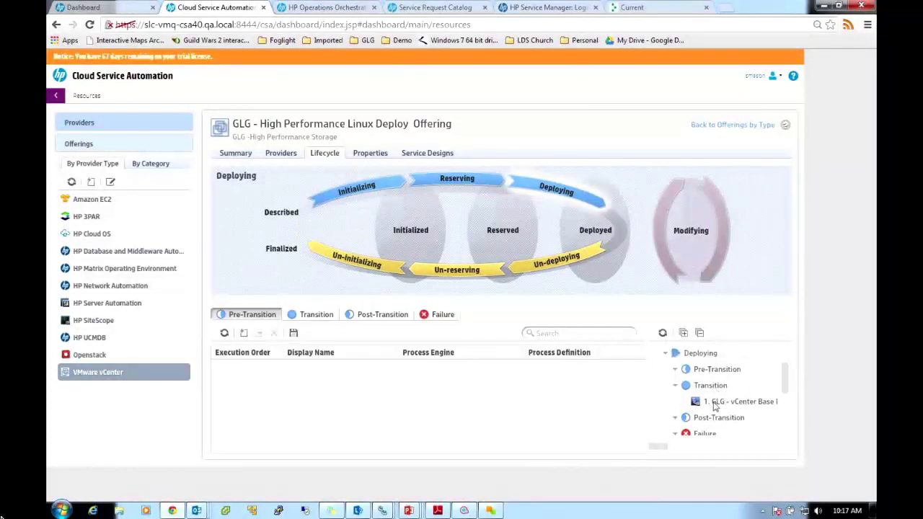
click(315, 315)
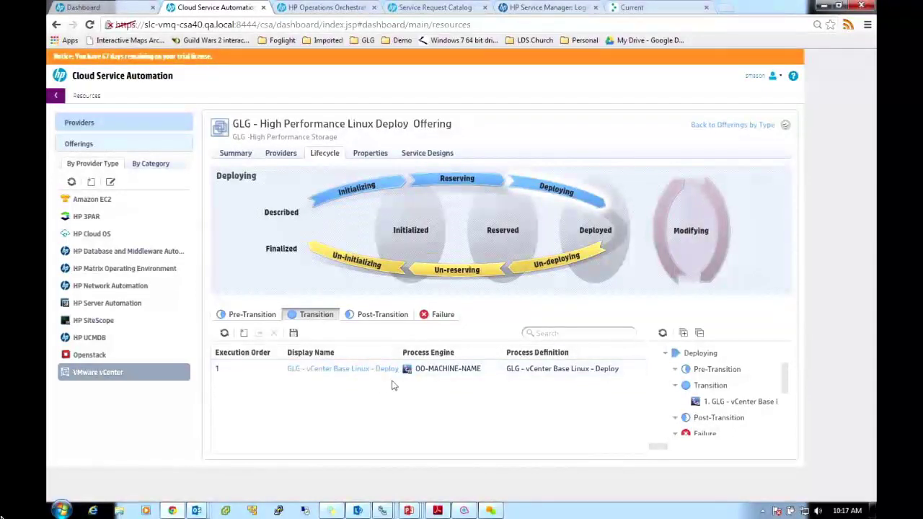
drag(786, 382, 782, 393)
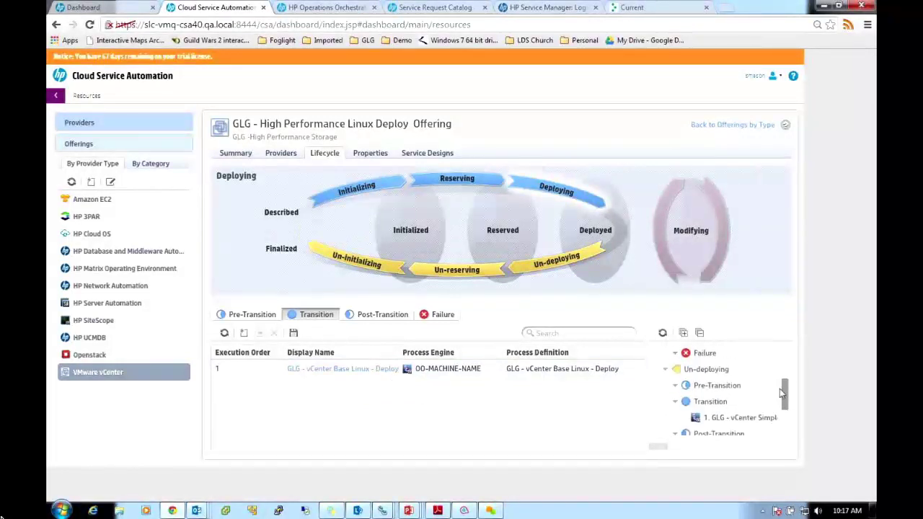
Check the Un-deploying stage's processes, then list all service offerings from the console
click(537, 266)
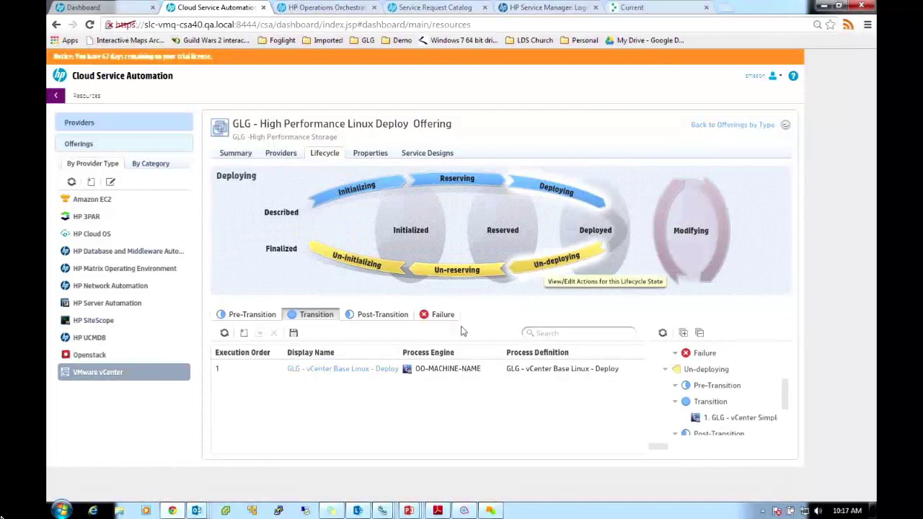
click(370, 318)
click(318, 315)
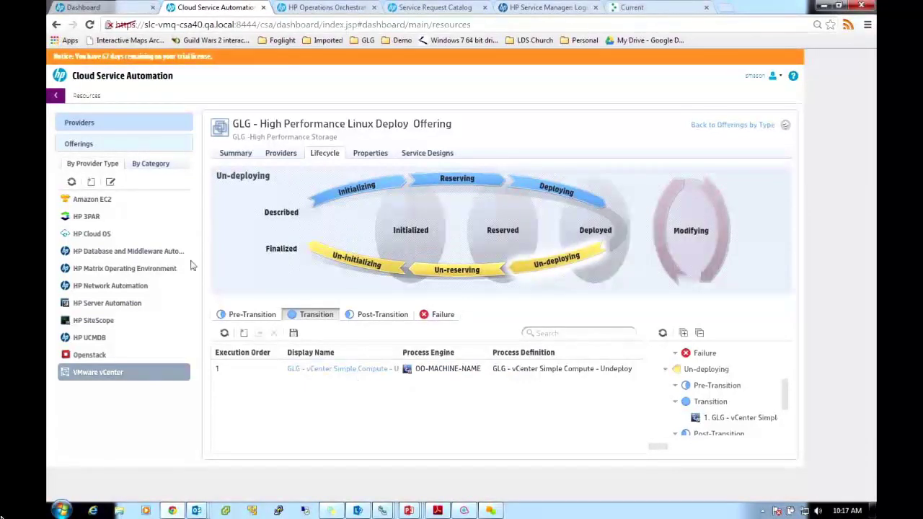
click(57, 98)
click(543, 179)
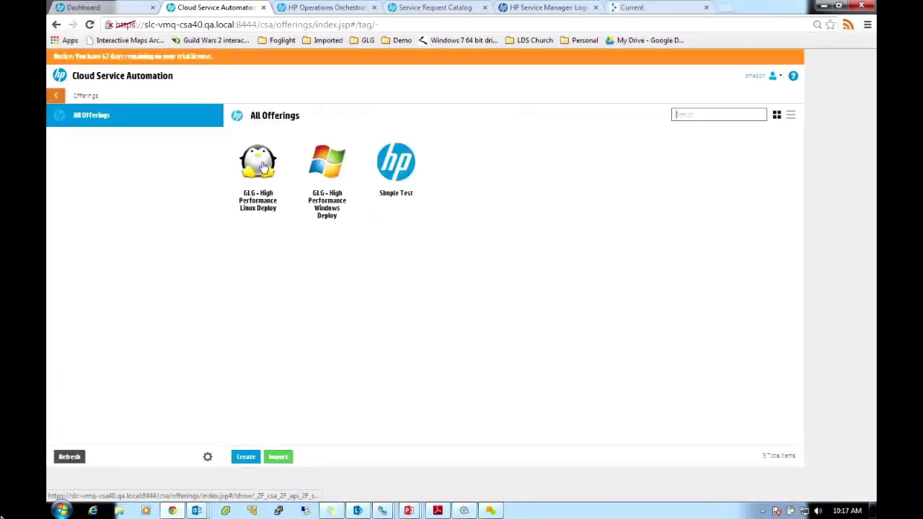
Open the GLG - High Performance Linux Deploy offering and scroll through its Options
click(264, 168)
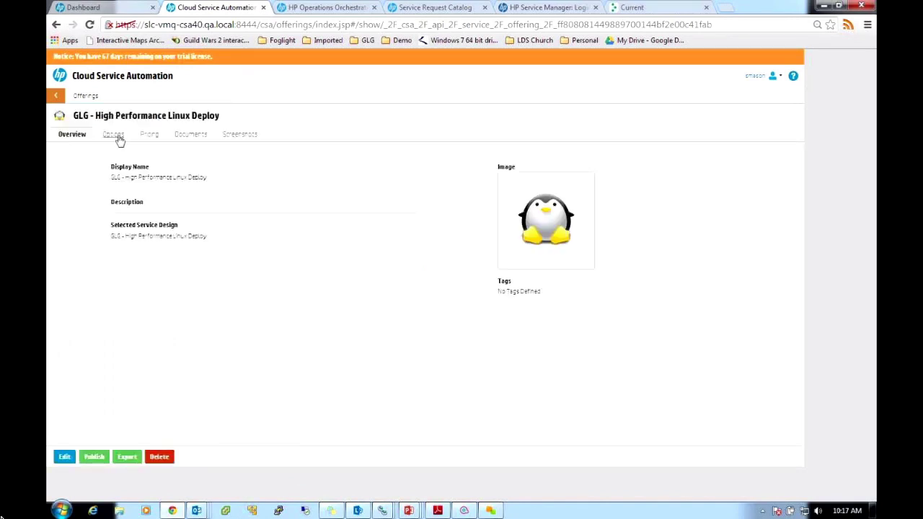
click(115, 137)
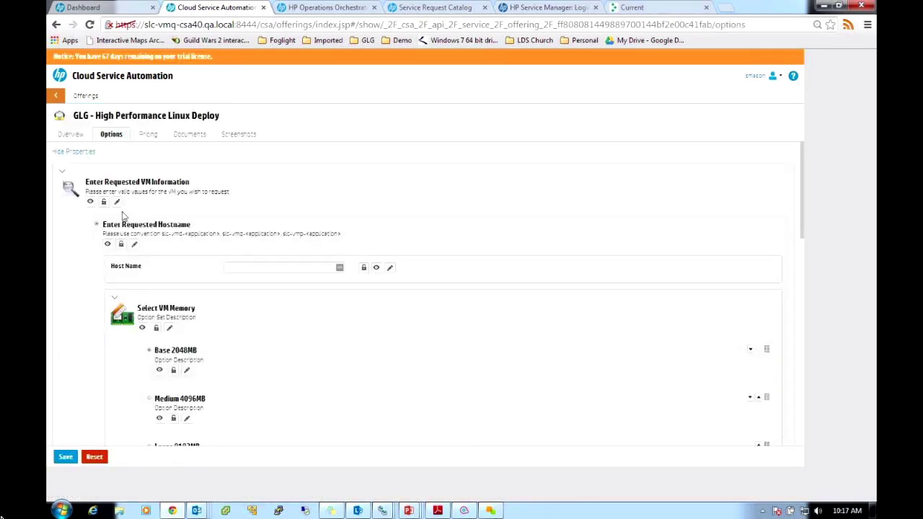
scroll(166, 340, down, 10)
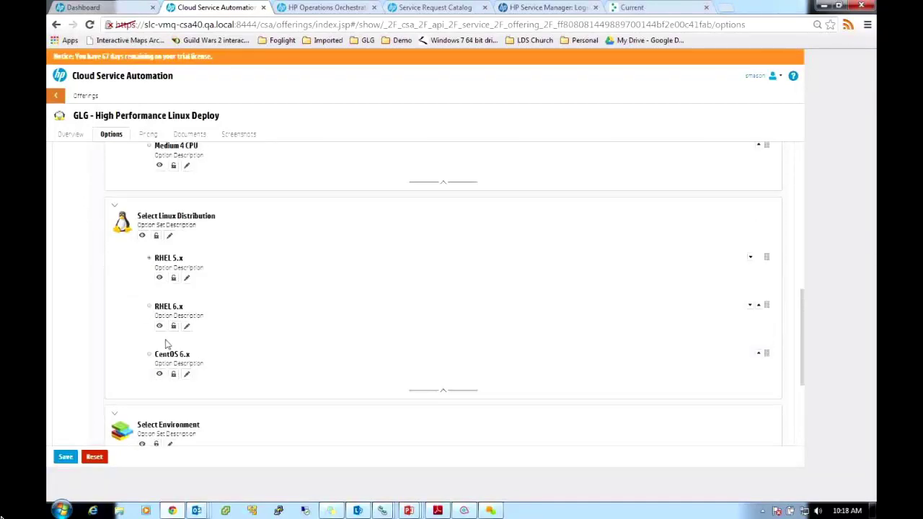
scroll(167, 340, up, 10)
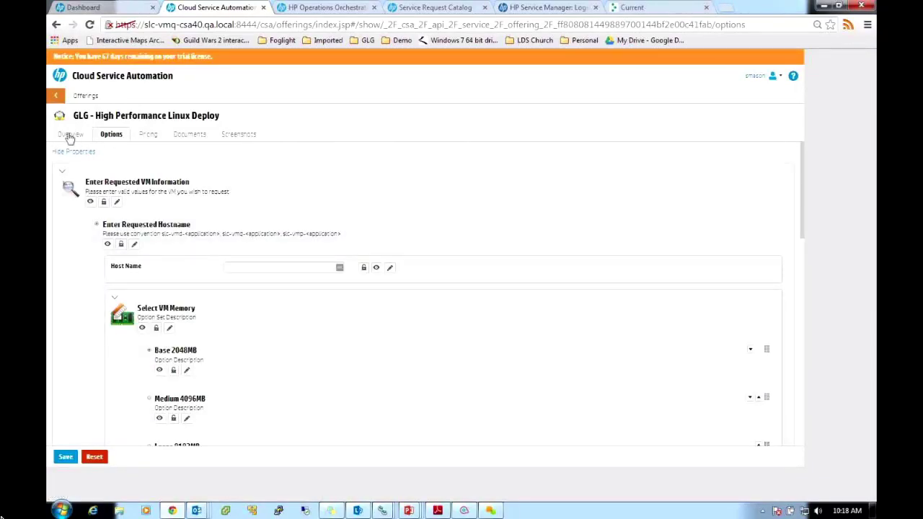
Review the offering's Pricing, Documents and Screenshots, then go back to the console home
click(150, 139)
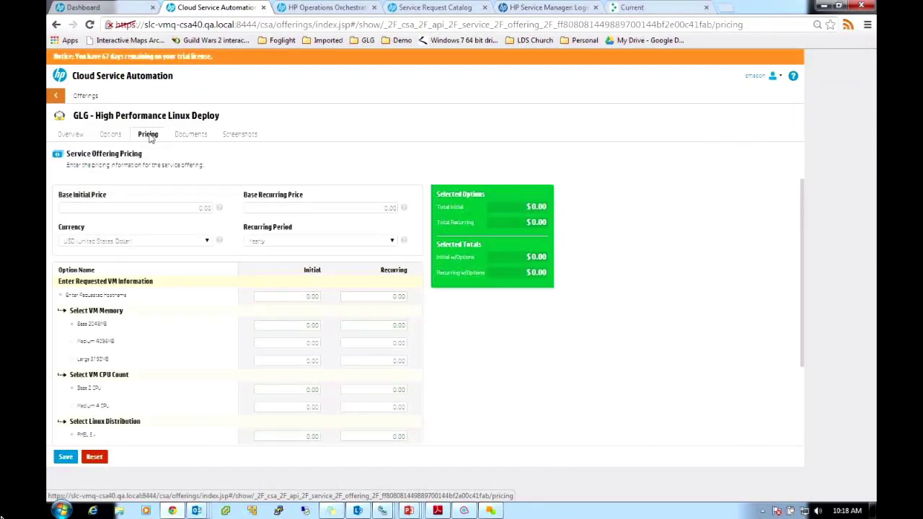
scroll(133, 189, down, 3)
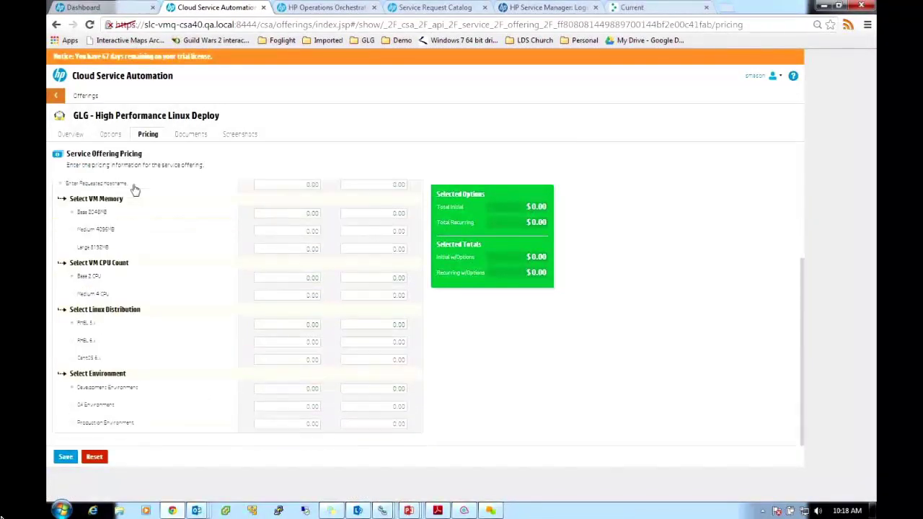
click(189, 137)
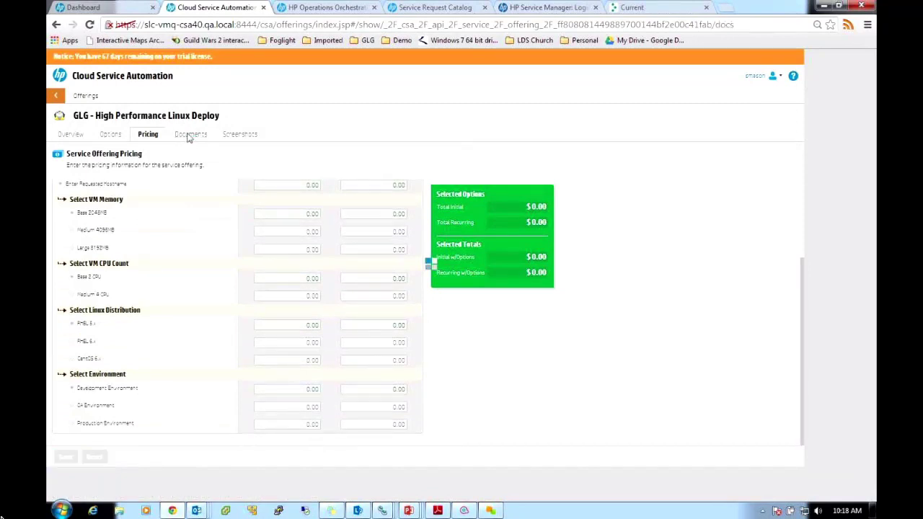
click(231, 137)
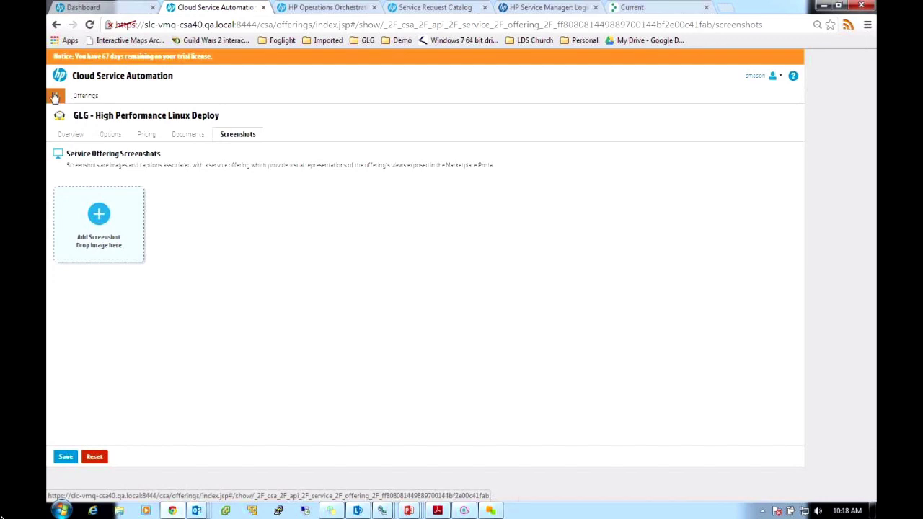
click(87, 78)
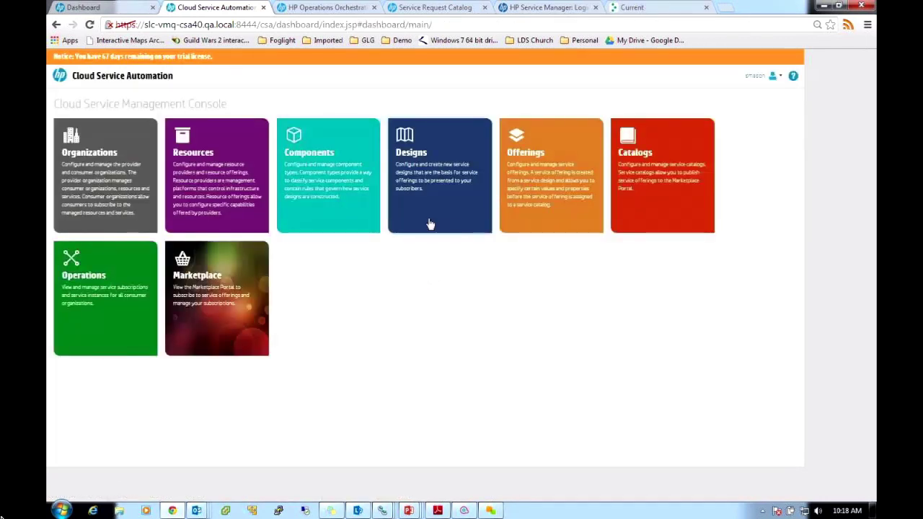
Review the GLG Catalog's access control, approval policies and published offerings, then bring up Outlook
click(660, 187)
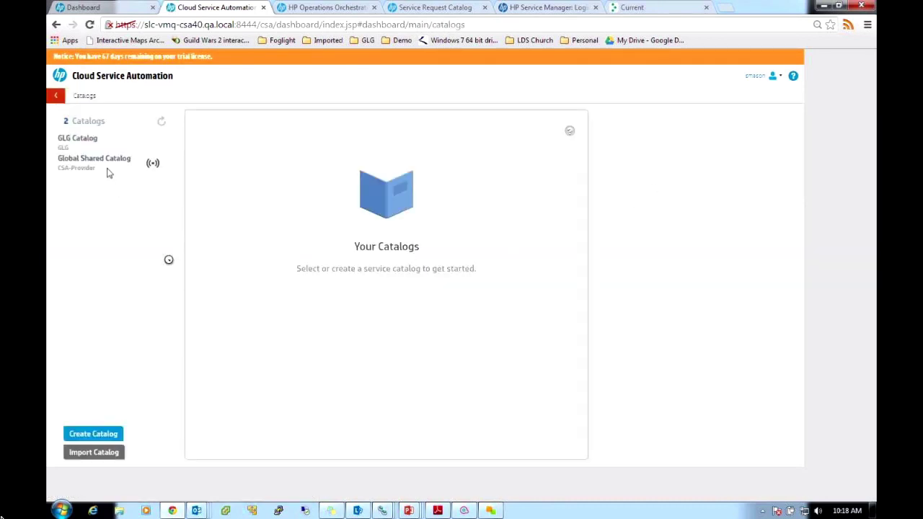
click(86, 142)
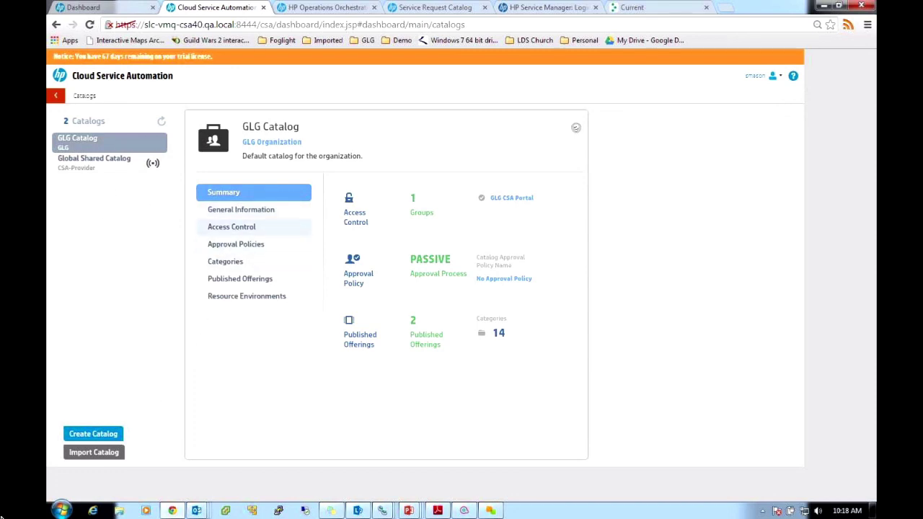
click(231, 226)
click(235, 244)
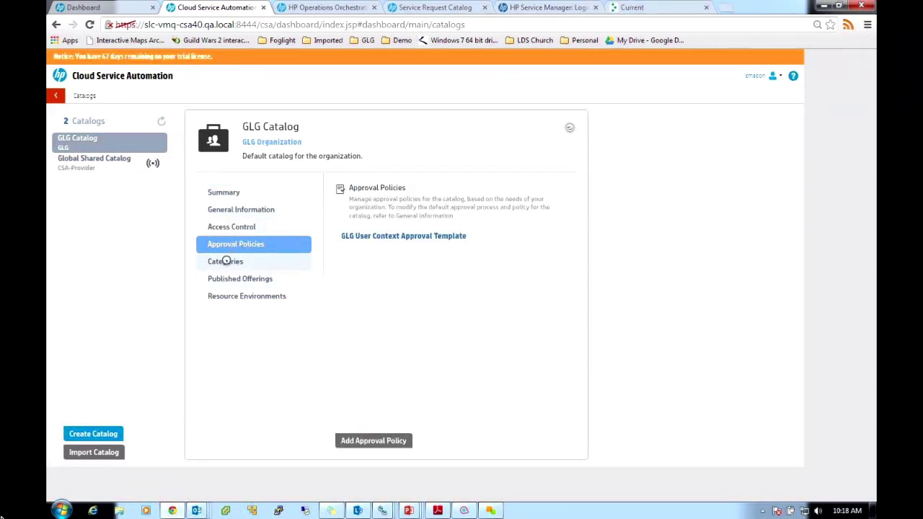
click(229, 280)
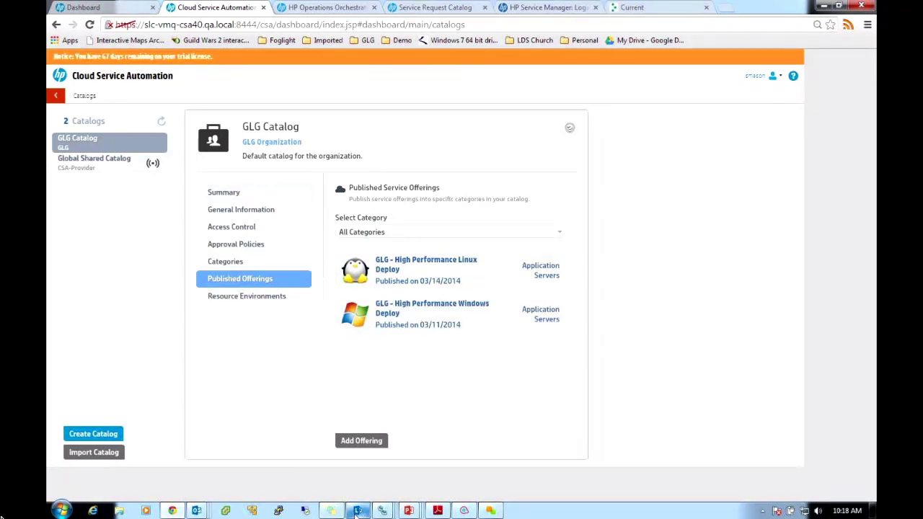
mouse_move(196, 510)
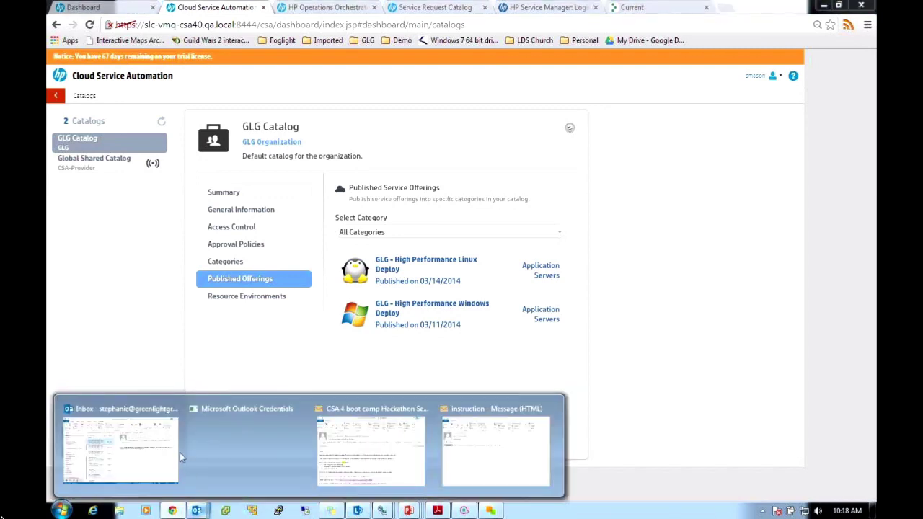
click(130, 428)
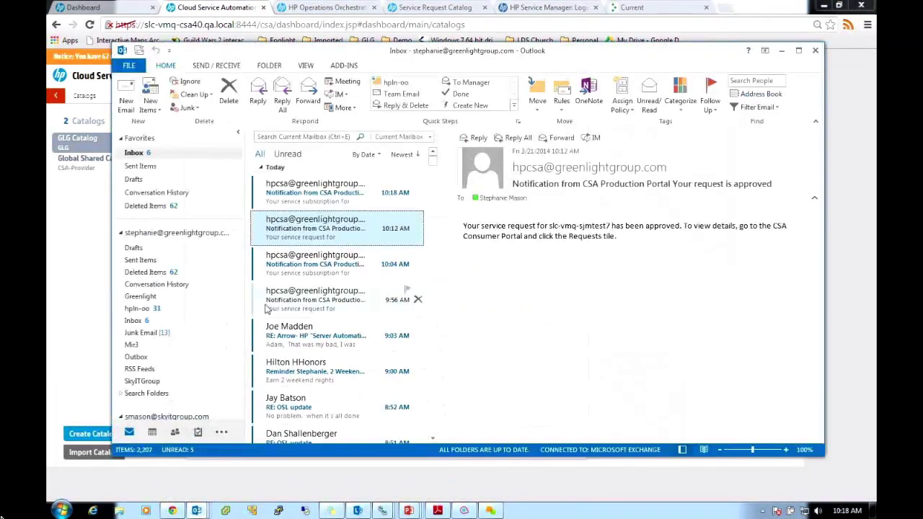
Read the slc-vmq-sjmtest7 subscription-active email, minimize Outlook and open a new browser tab
click(310, 197)
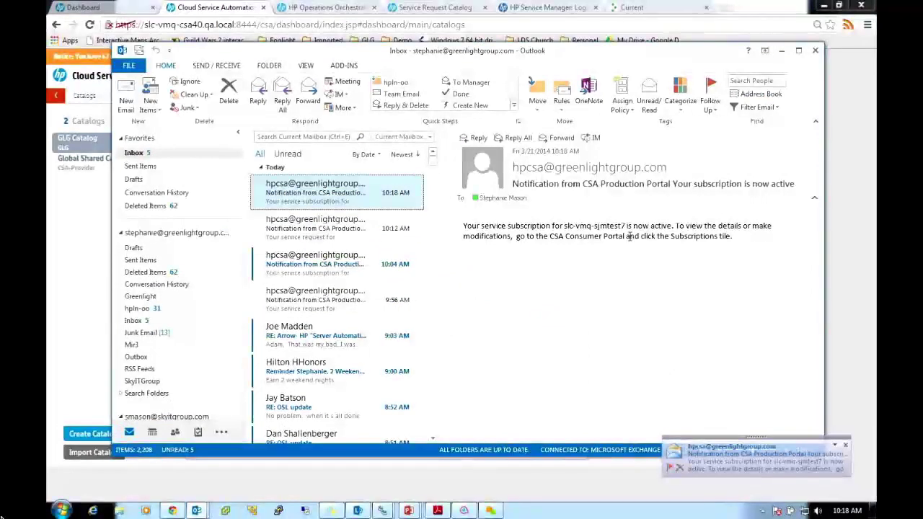
click(782, 52)
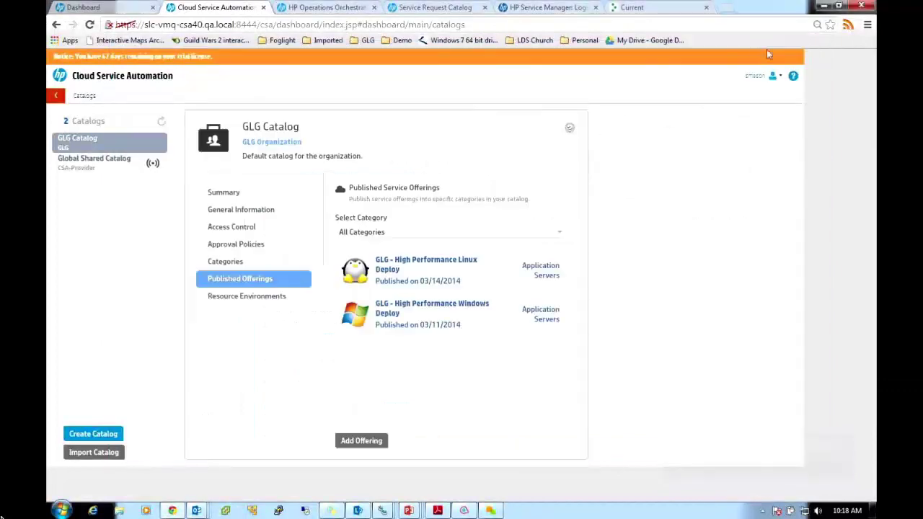
click(727, 8)
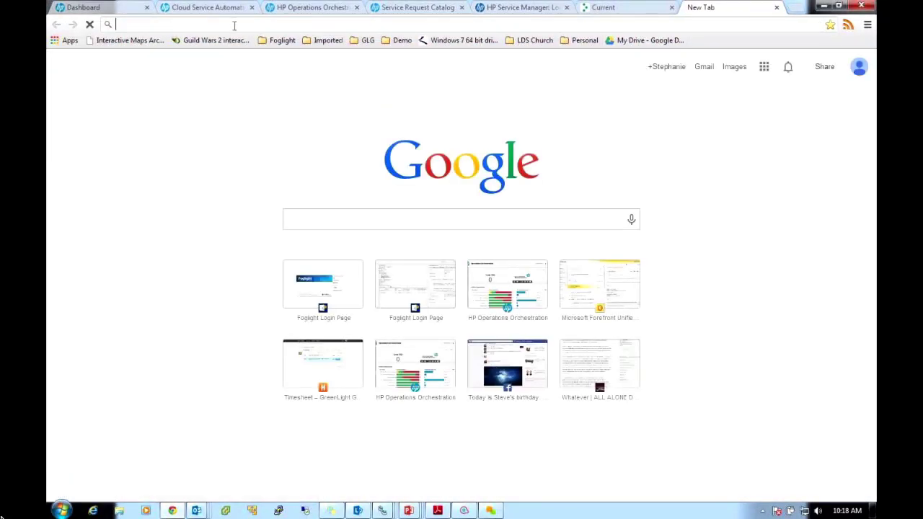
Log in to vcenter2.glg.local:9443 with Windows session authentication and allow the integration plug-in
text(vcenter)
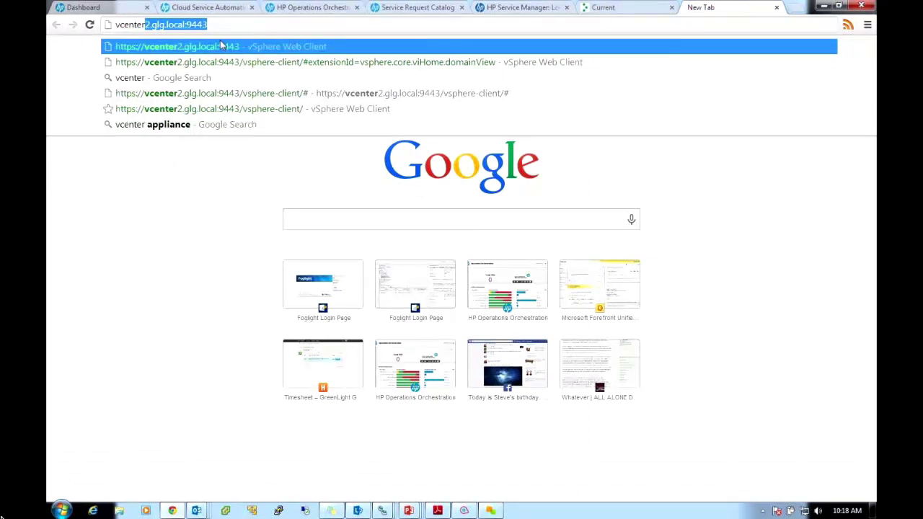
click(224, 49)
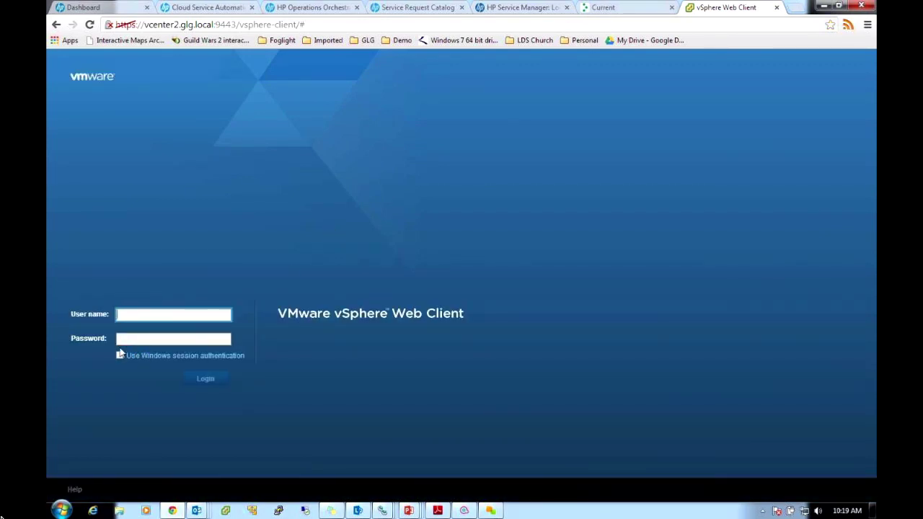
click(120, 356)
click(203, 378)
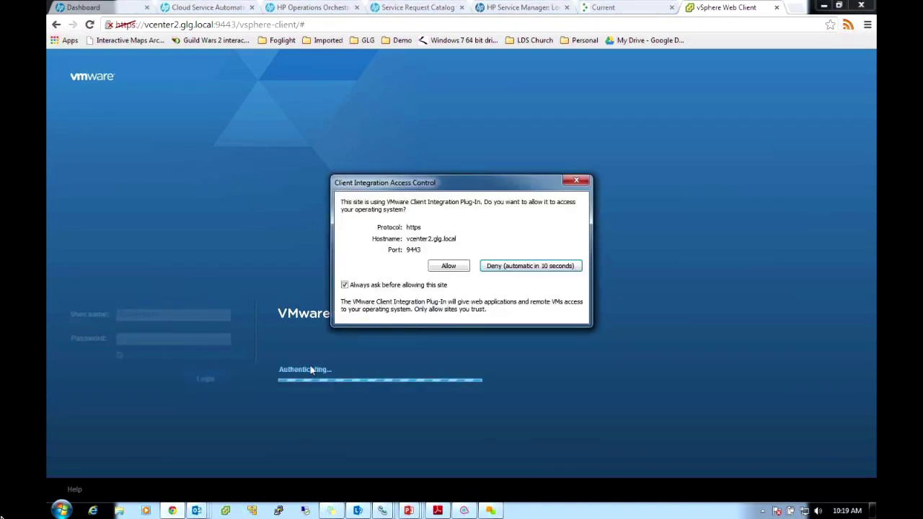
click(344, 285)
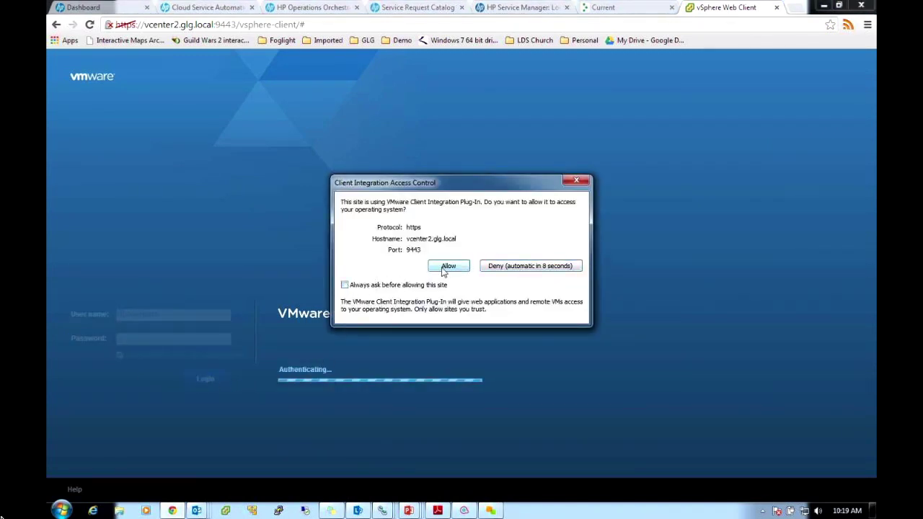
click(447, 266)
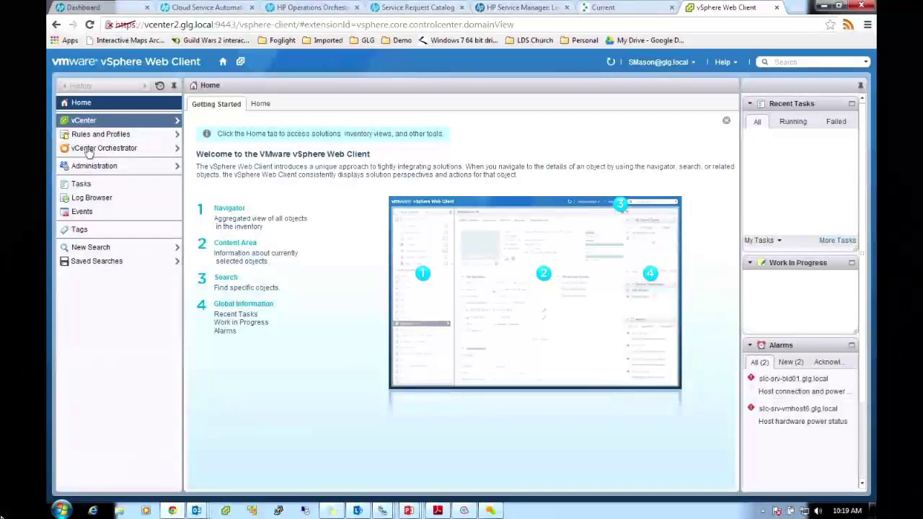
Find slc-vmq-sjmtest7 among GLG_Prod's virtual machines, then switch to the Operations Orchestration login
click(80, 121)
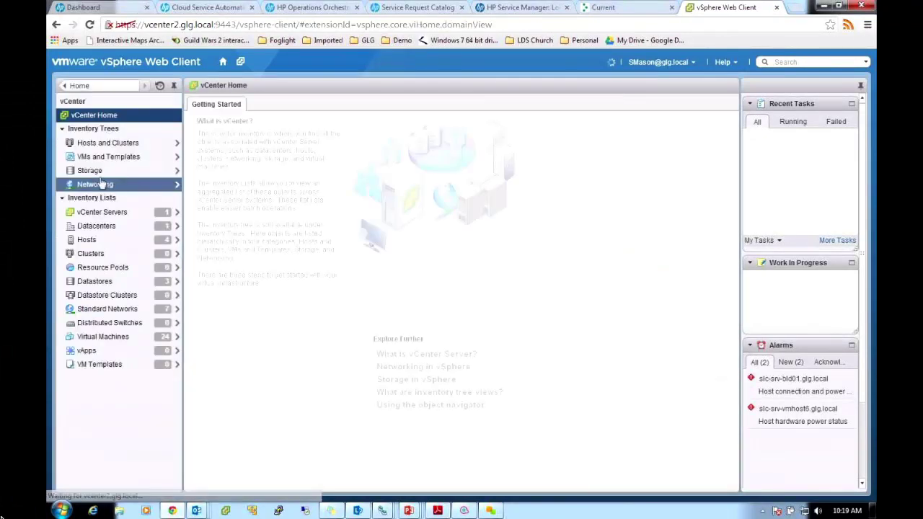
click(101, 157)
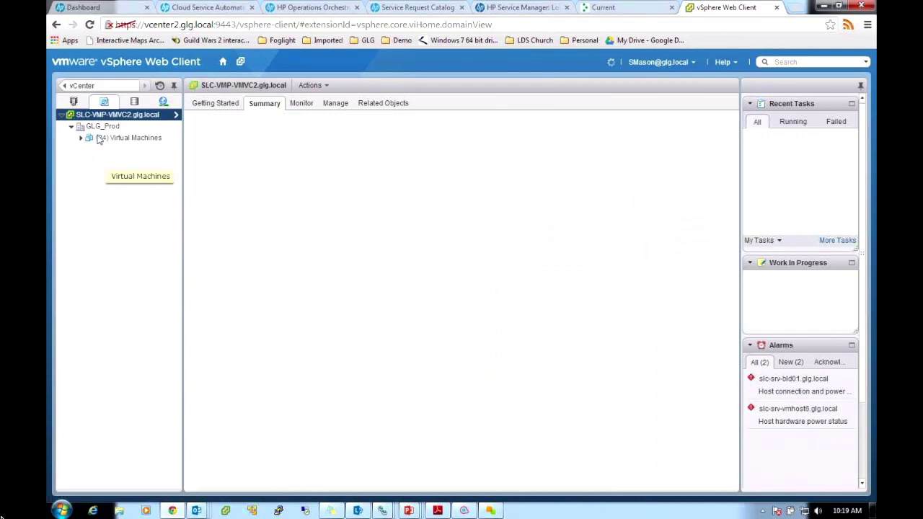
click(102, 138)
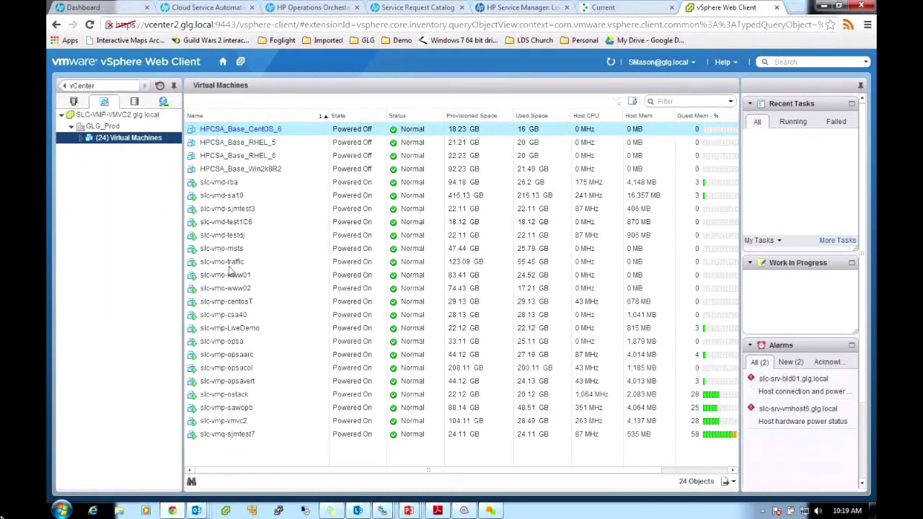
click(235, 435)
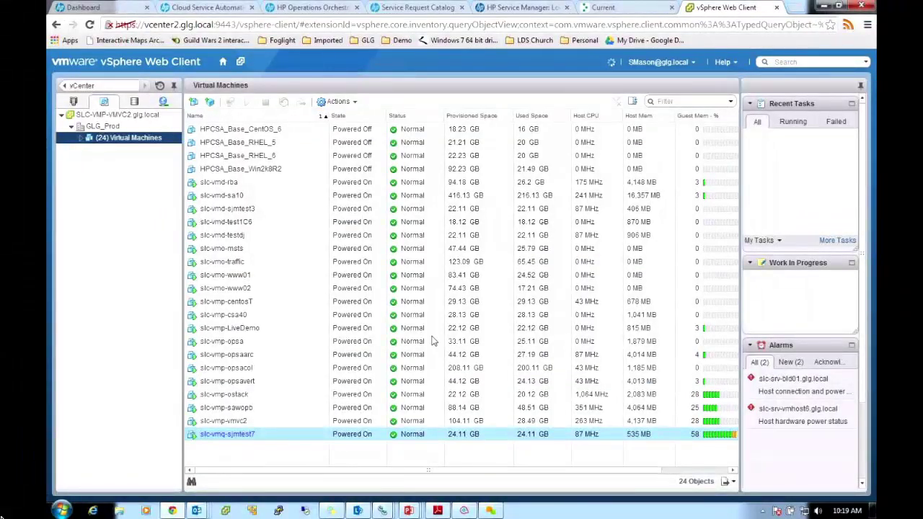
click(315, 9)
click(401, 220)
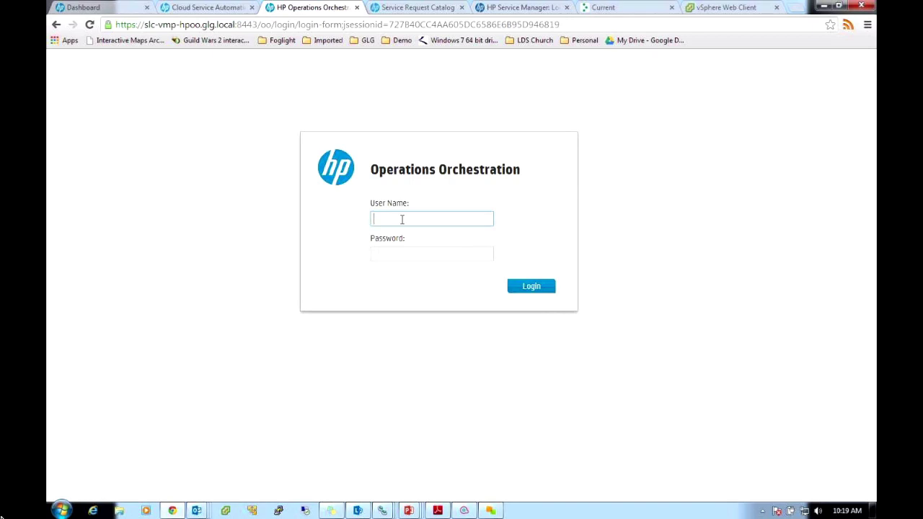
Log in to Operations Orchestration with the suggested user name and password, then open the recent runs list
text(sma)
text(on)
key(BackSpace)
key(BackSpace)
key(Down)
key(Return)
key(Tab)
text(••••••••)
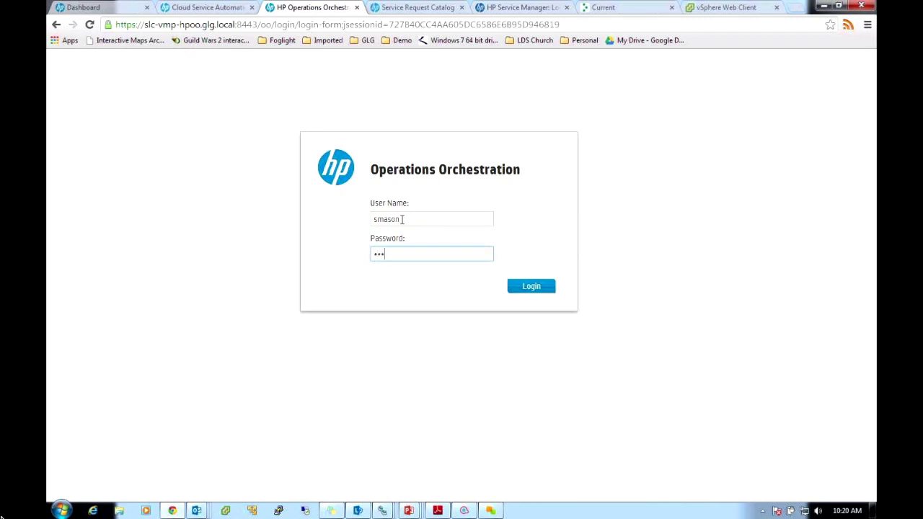
key(Return)
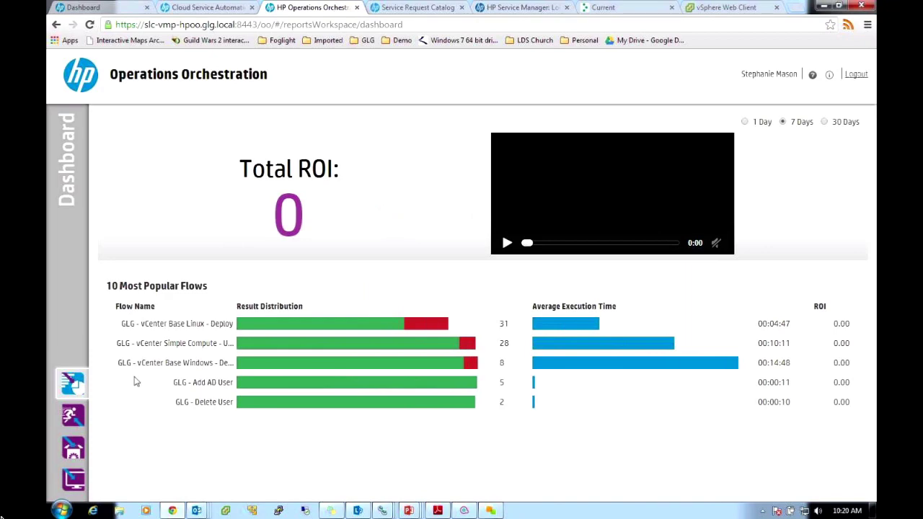
click(72, 416)
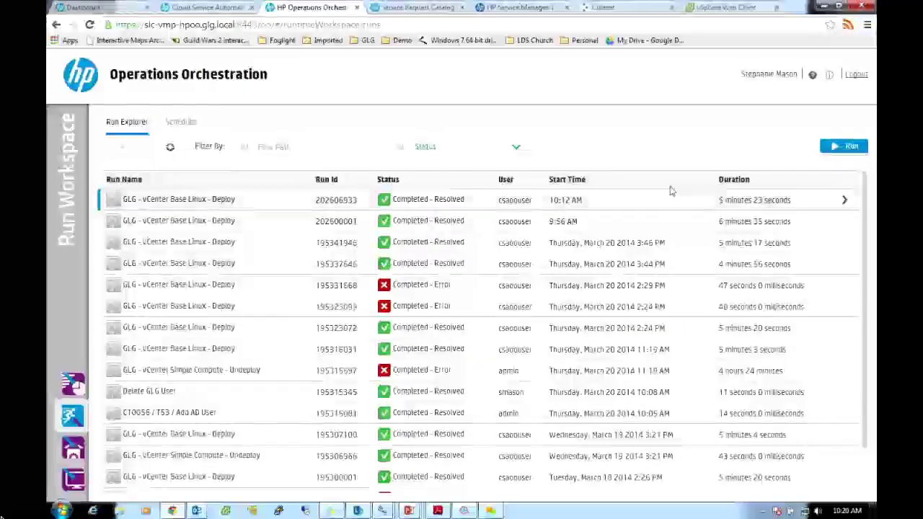
Inspect the latest Deploy run's log down to the failed Prod? step under Get User Identifier, then switch to OO Studio
click(844, 200)
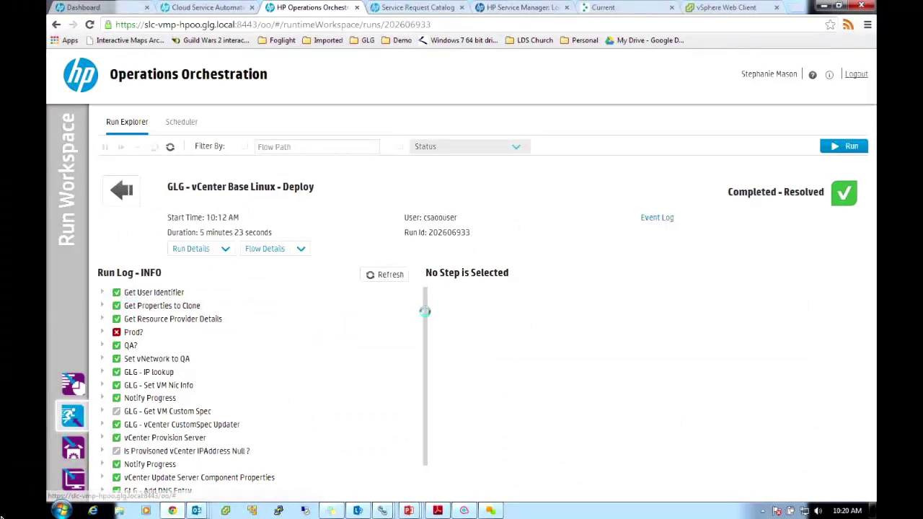
mouse_move(426, 309)
mouse_down()
mouse_move(422, 346)
mouse_move(426, 299)
mouse_move(422, 377)
mouse_move(414, 375)
mouse_move(430, 297)
mouse_up()
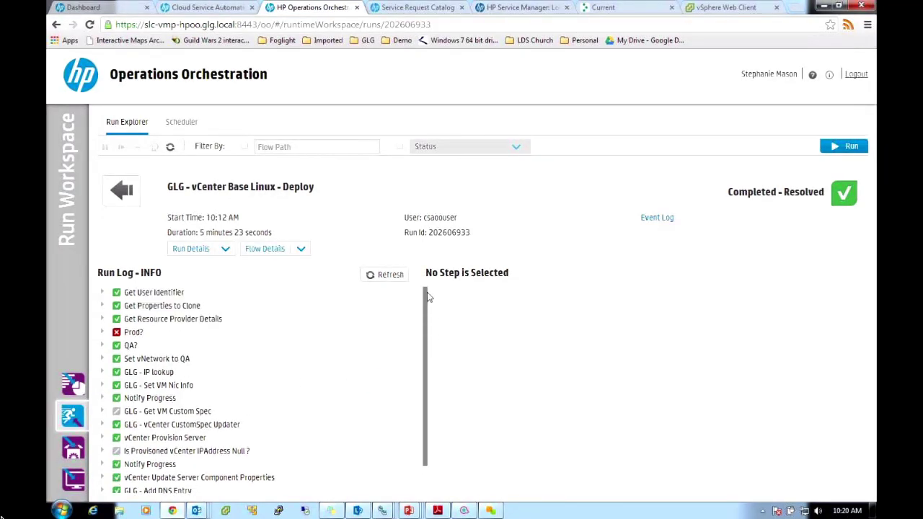
click(101, 292)
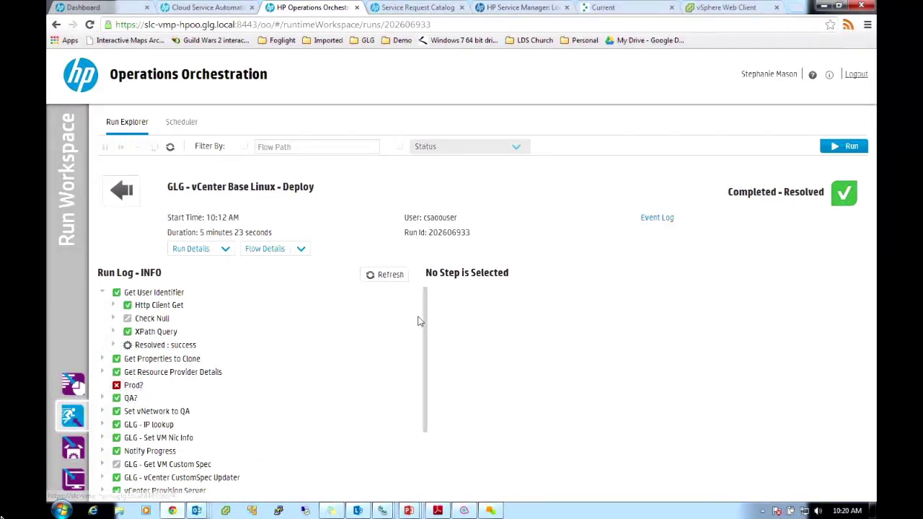
click(134, 387)
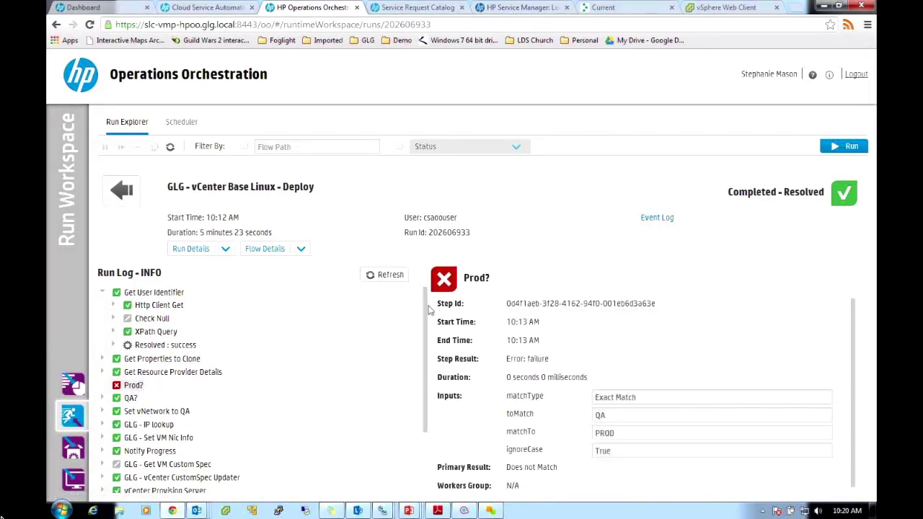
drag(426, 339, 424, 391)
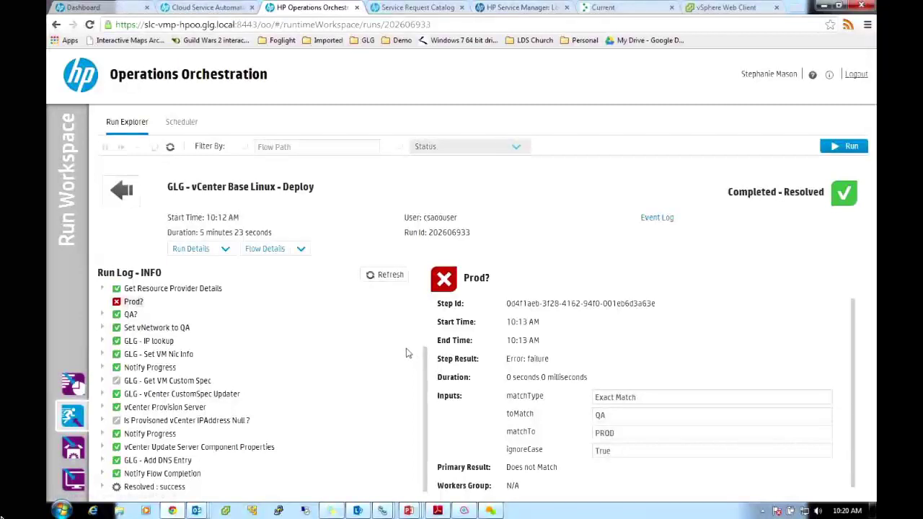
drag(424, 433, 408, 288)
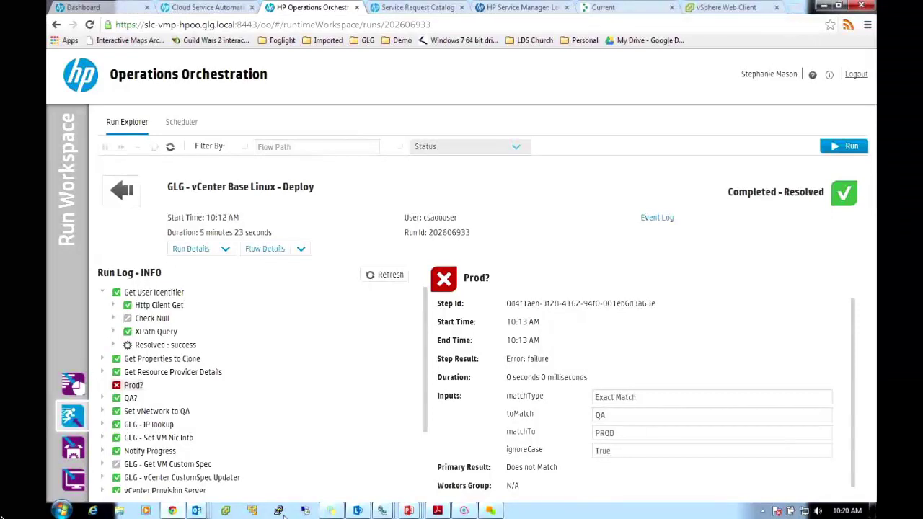
click(464, 511)
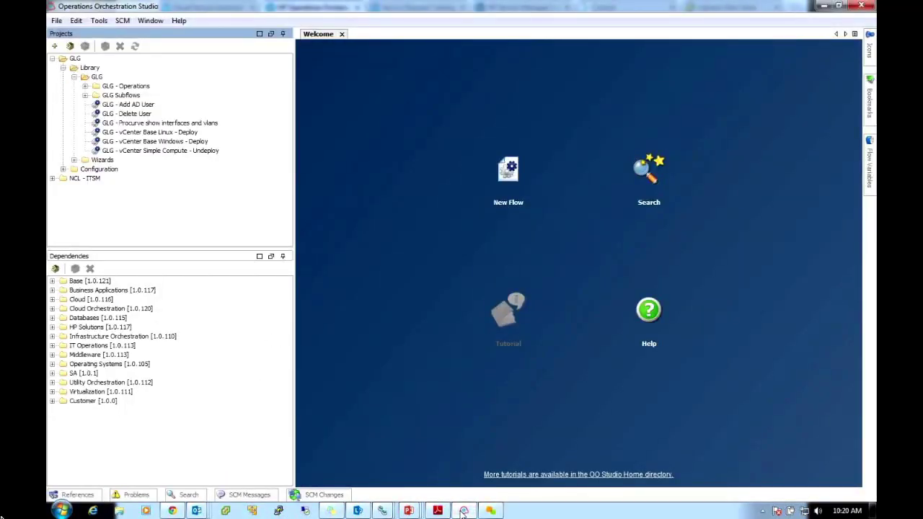
Select GLG - vCenter Base Linux - Deploy in the Projects tree
click(150, 132)
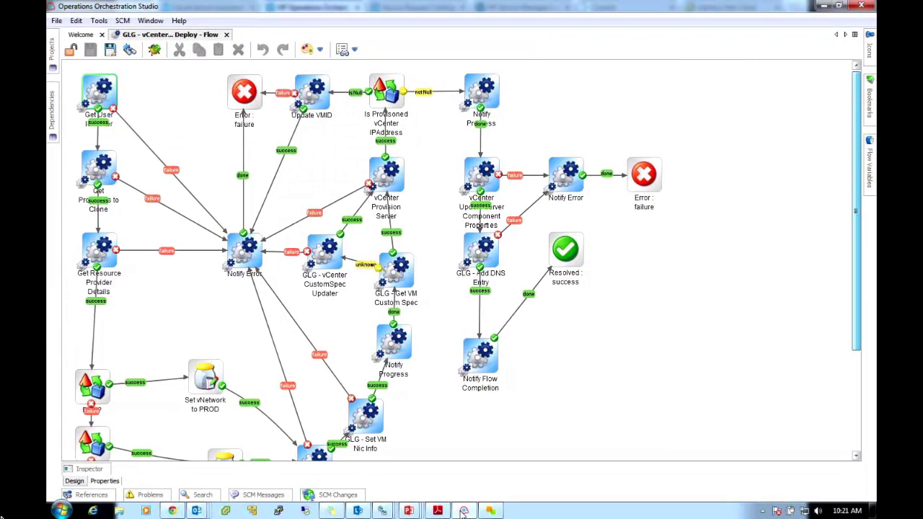
Scroll through the Deploy flow diagram and select the clone-properties step
scroll(468, 259, down, 5)
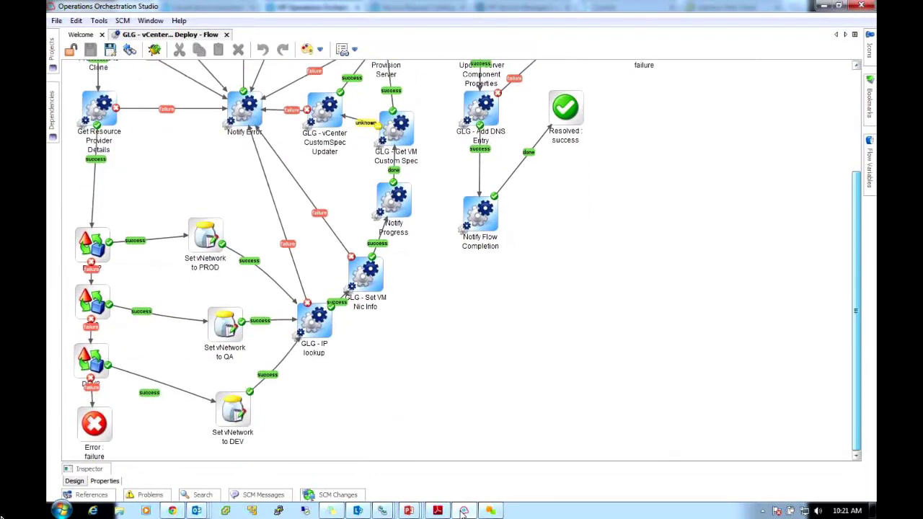
scroll(469, 259, up, 5)
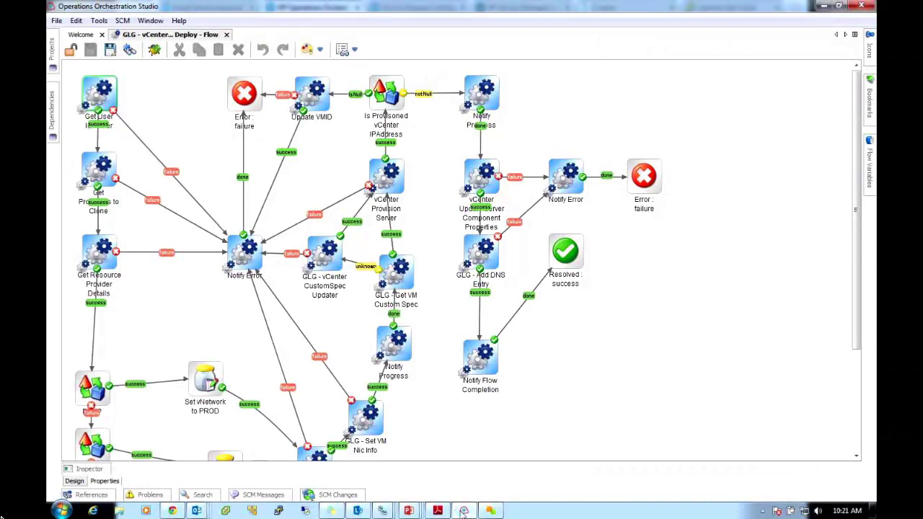
click(464, 510)
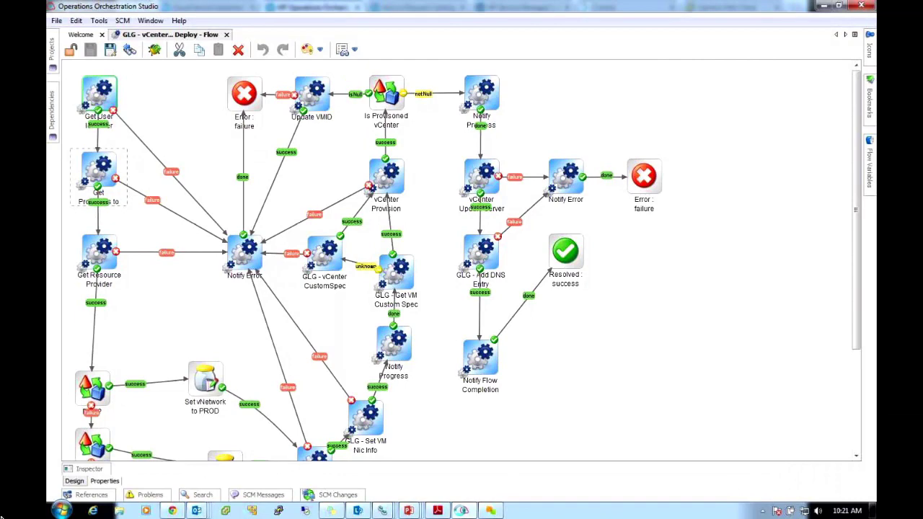
scroll(461, 260, down, 3)
scroll(461, 259, down, 1)
scroll(461, 260, down, 2)
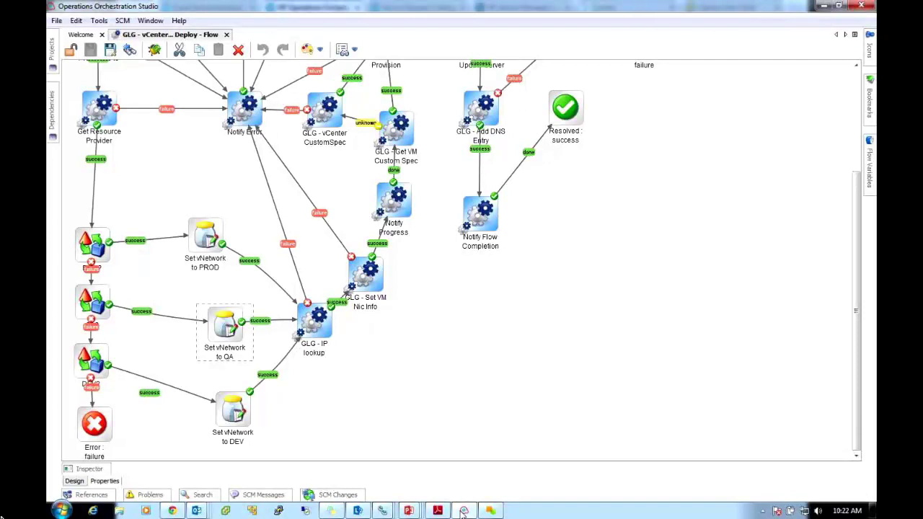
key(Tab)
scroll(462, 260, up, 3)
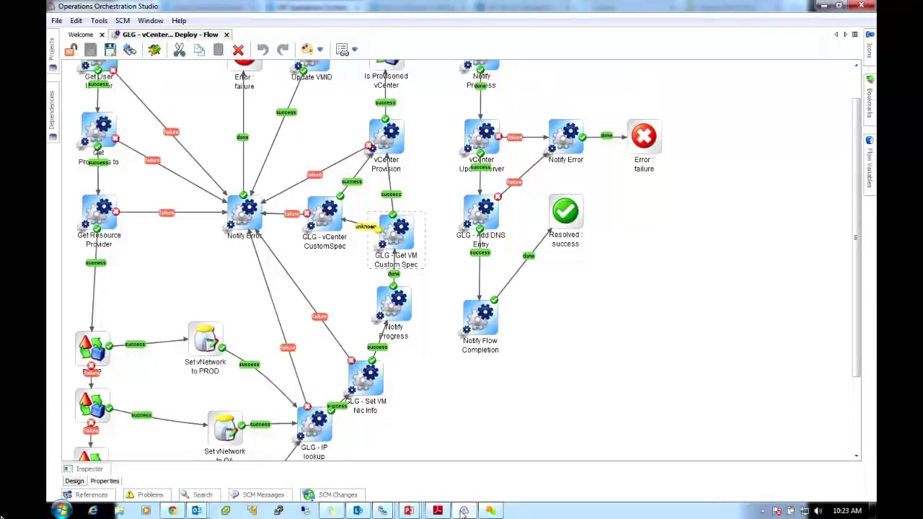
scroll(375, 229, up, 2)
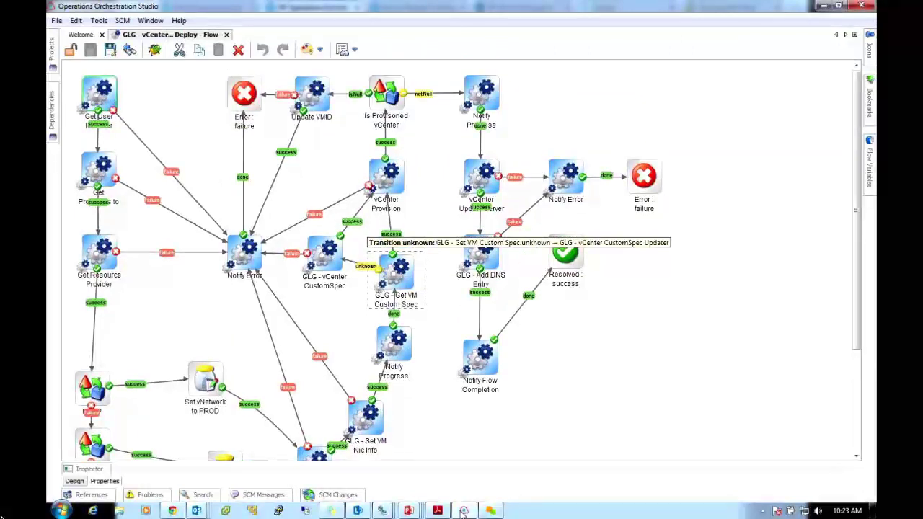
click(386, 177)
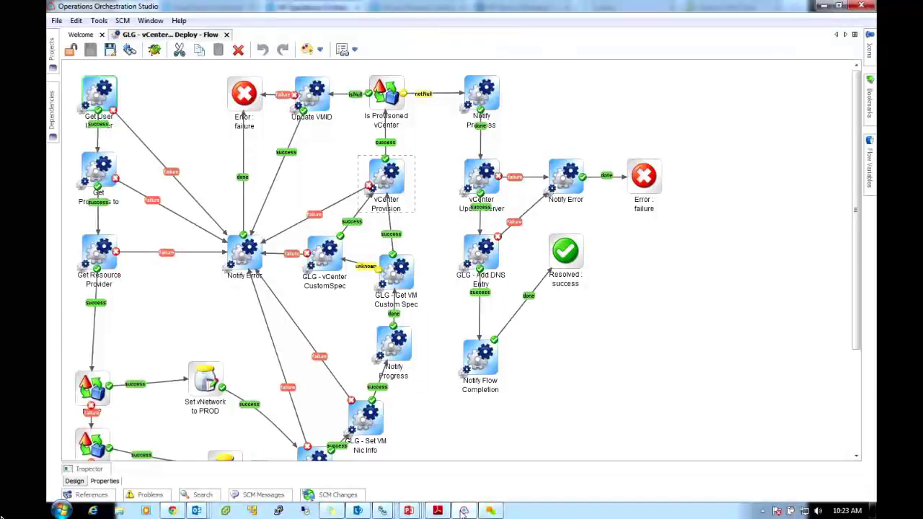
click(481, 256)
Hide Studio, try signing in to the Service Portal with user name and password, then clear the rejected form
click(820, 6)
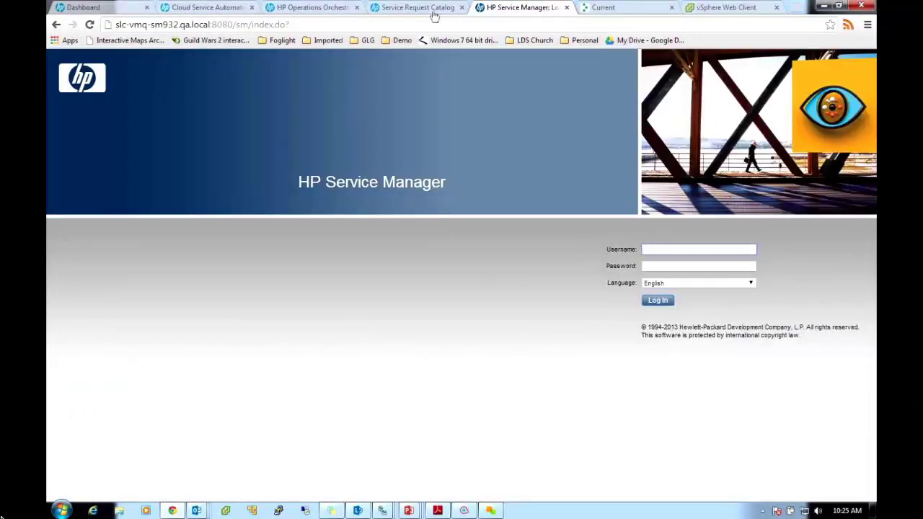
click(398, 8)
click(346, 247)
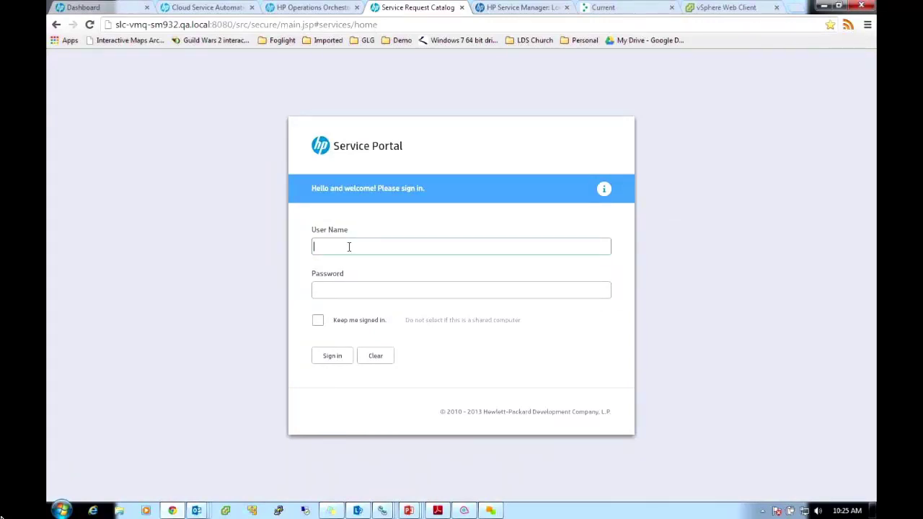
text(falcon)
key(Tab)
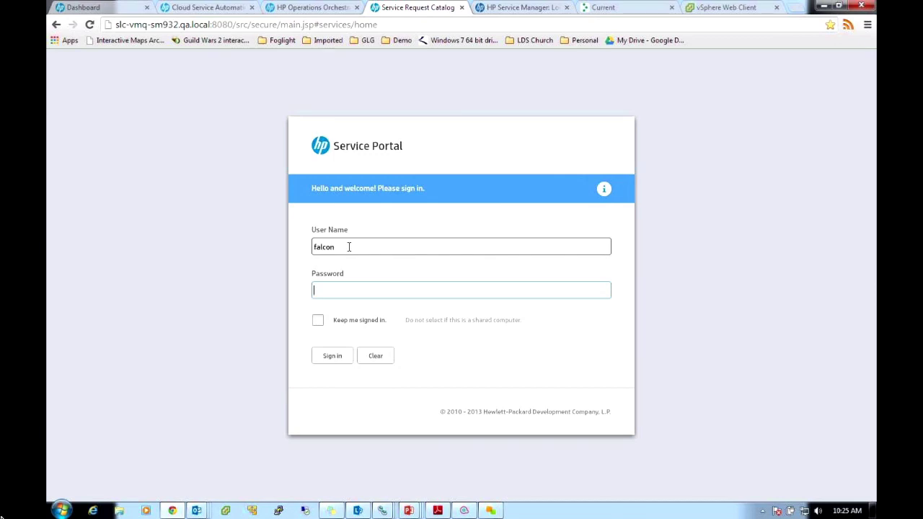
text(**********)
key(Return)
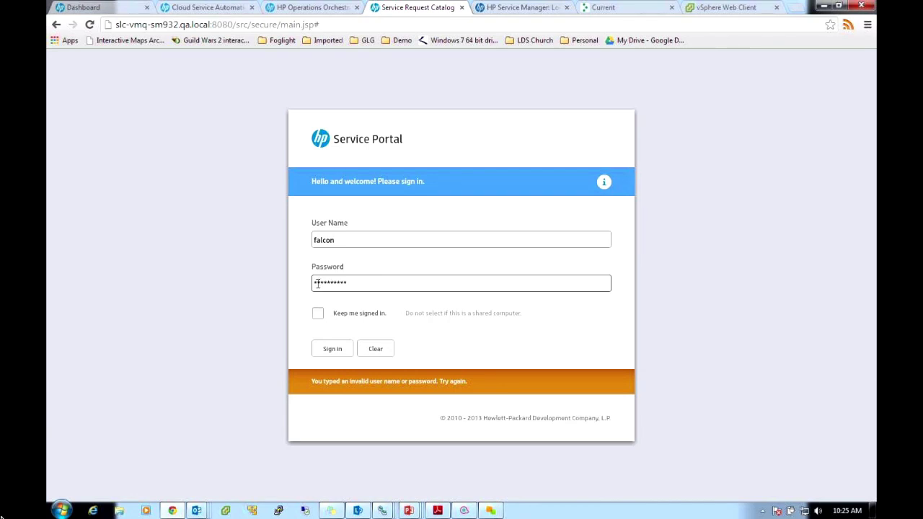
click(376, 349)
Retry the sign-in with a shortened user name and no password
click(338, 244)
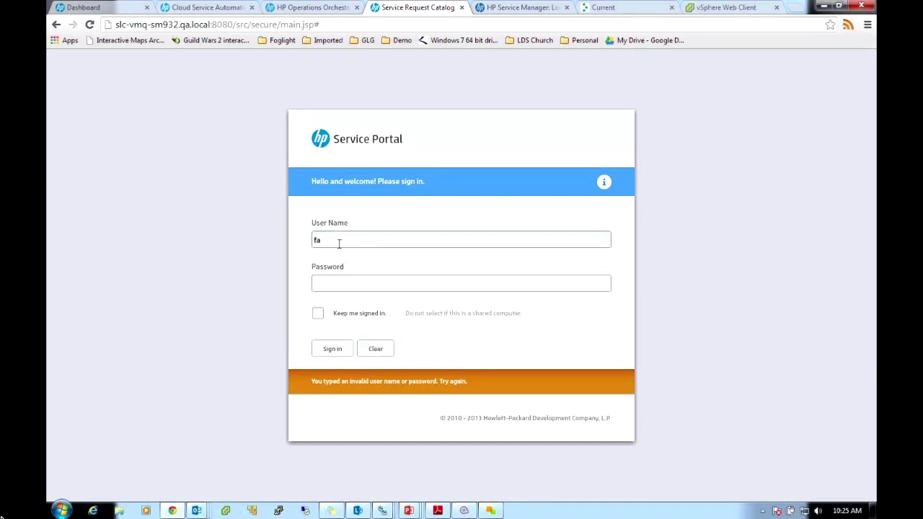
text(falcon)
key(Tab)
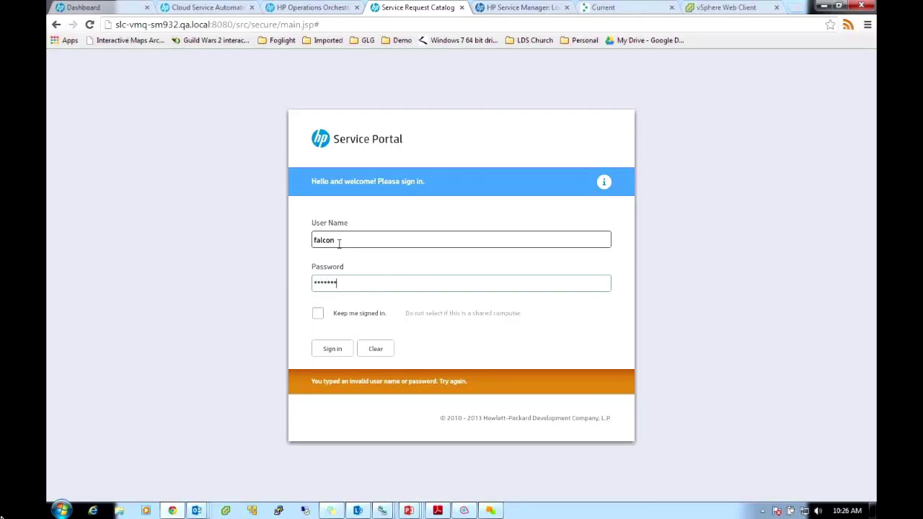
key(Return)
Clear the form and sign in again with the full user name and password
click(375, 349)
click(348, 240)
text(falcon)
key(Tab)
text(**********)
key(Return)
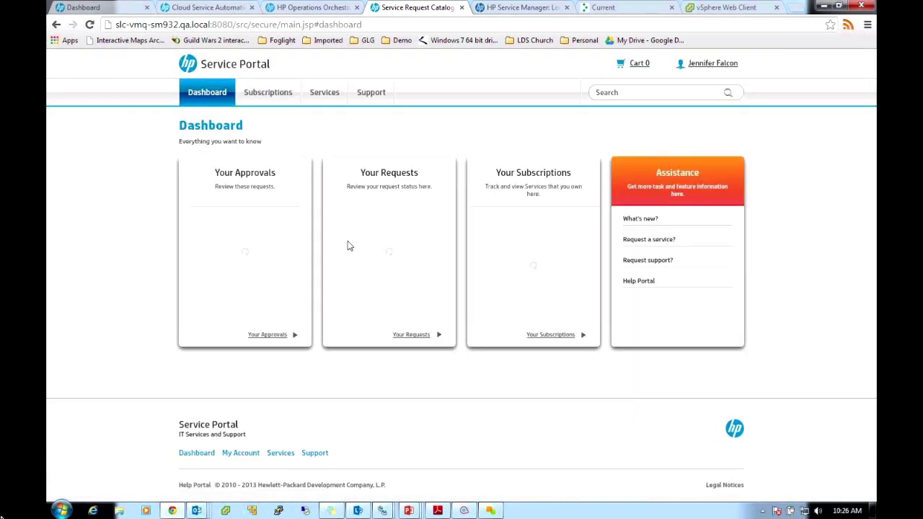
Browse the Greenlight Demo catalog and request Request for Change Add AD User
click(323, 96)
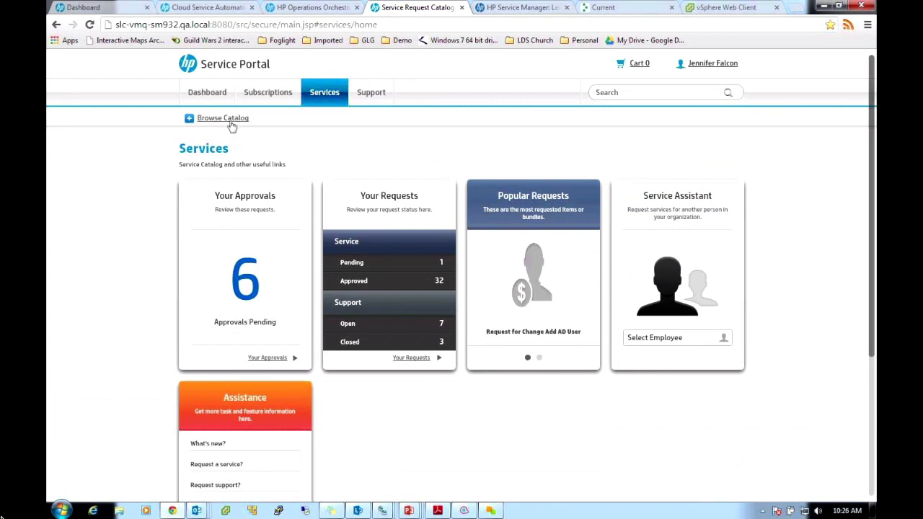
click(194, 121)
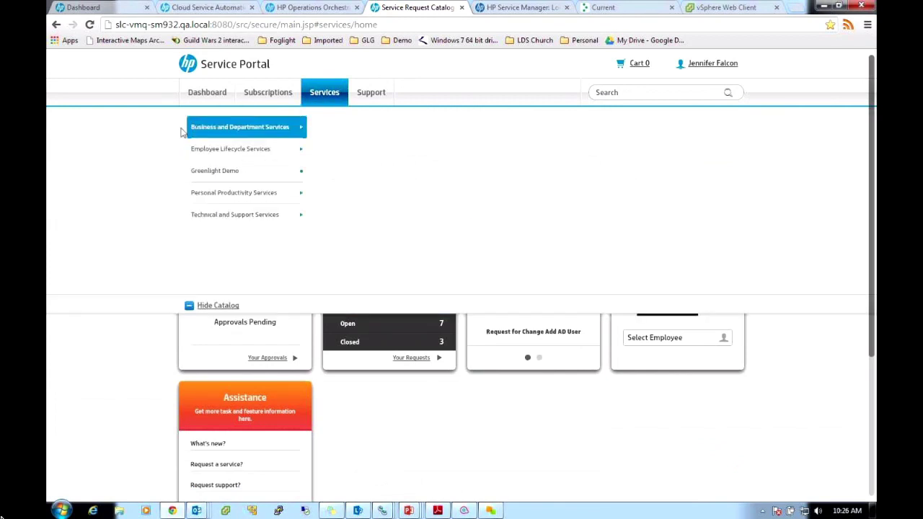
click(230, 171)
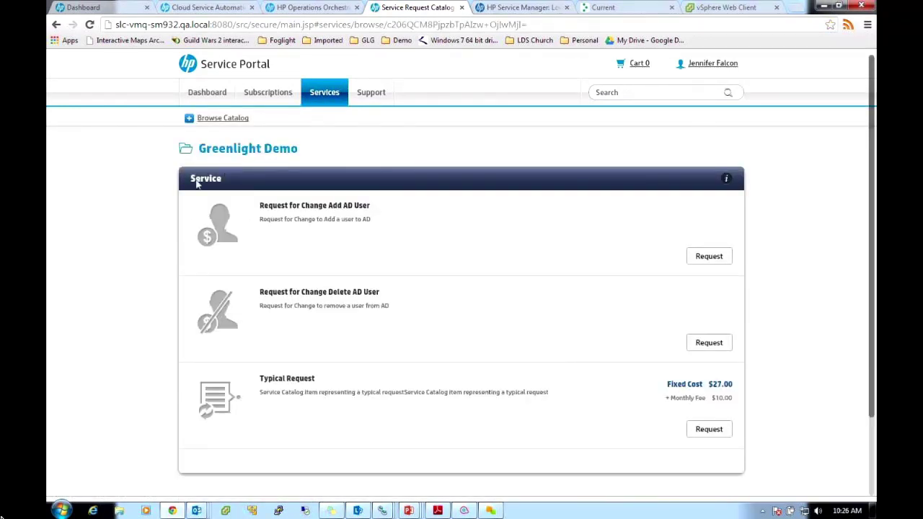
click(709, 257)
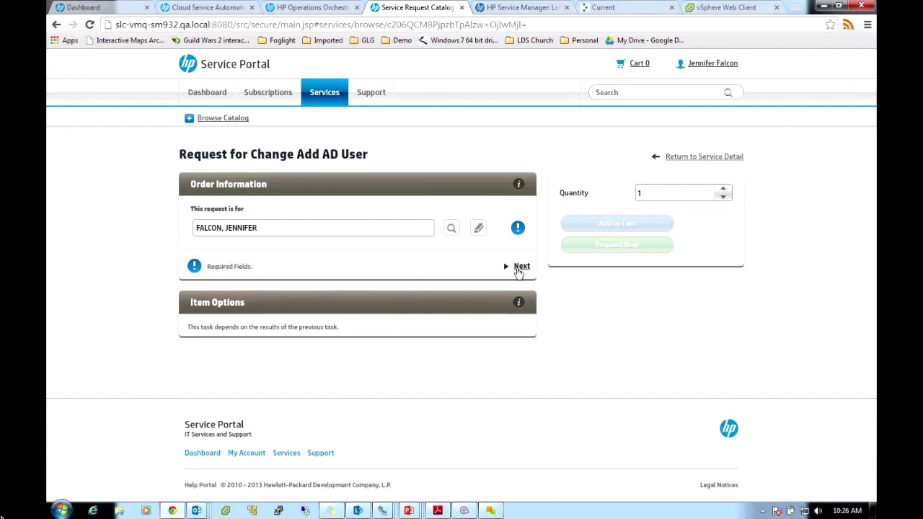
In item options, choose Full Time Employee as user type and enter the new user's ID
click(518, 268)
click(434, 295)
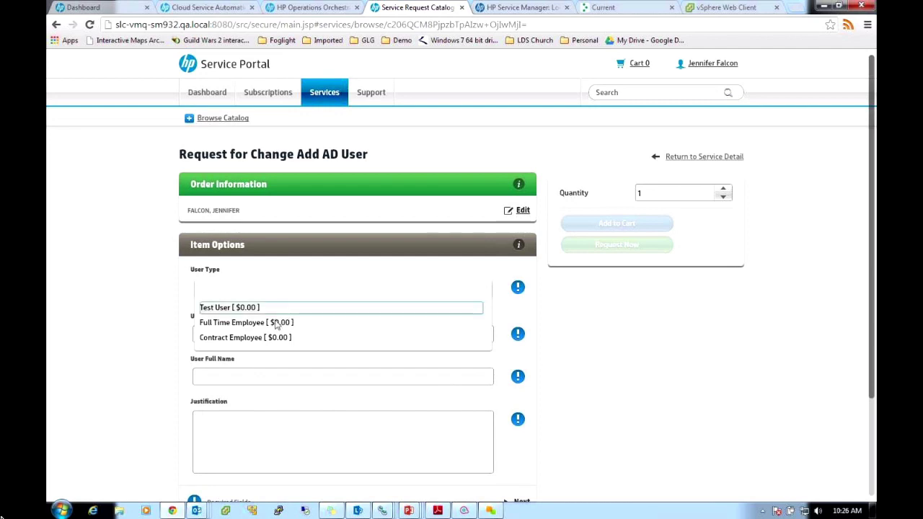
click(243, 324)
click(251, 334)
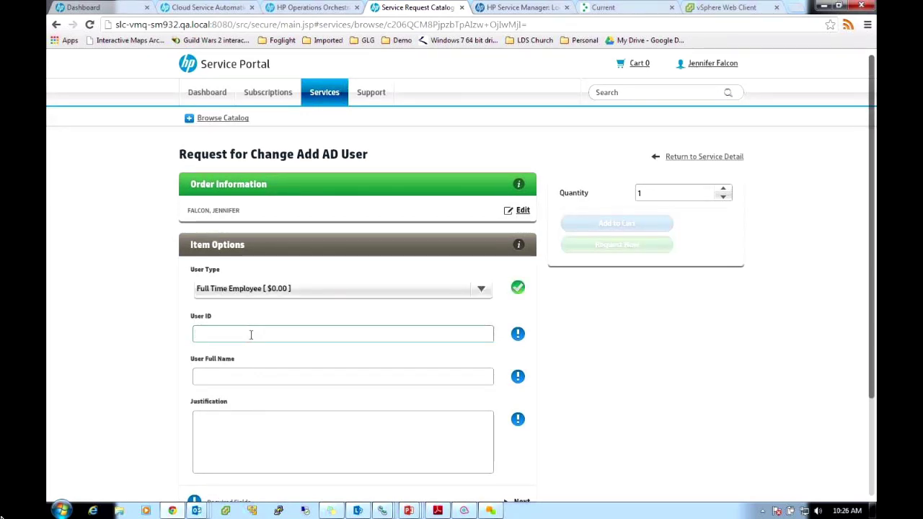
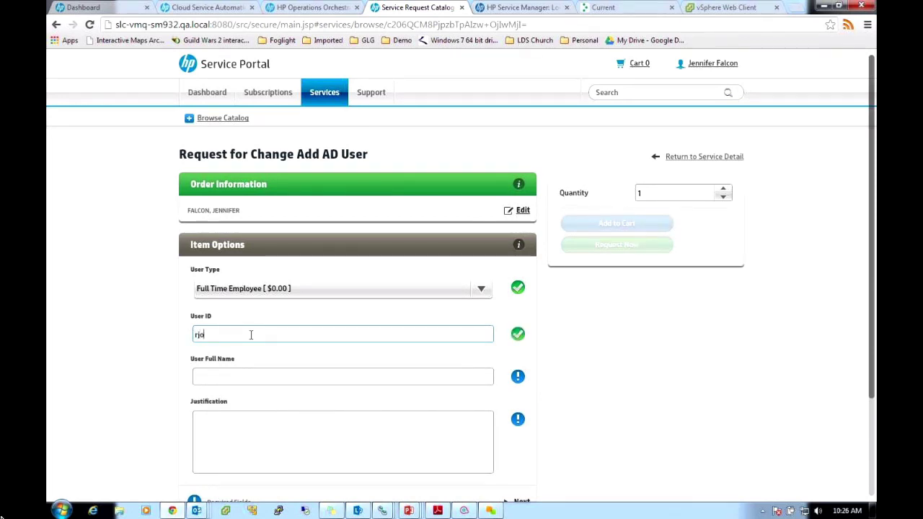
Enter the new user's full name and a 'New Hire' justification naming them
click(258, 378)
text(rj)
key(BackSpace)
key(BackSpace)
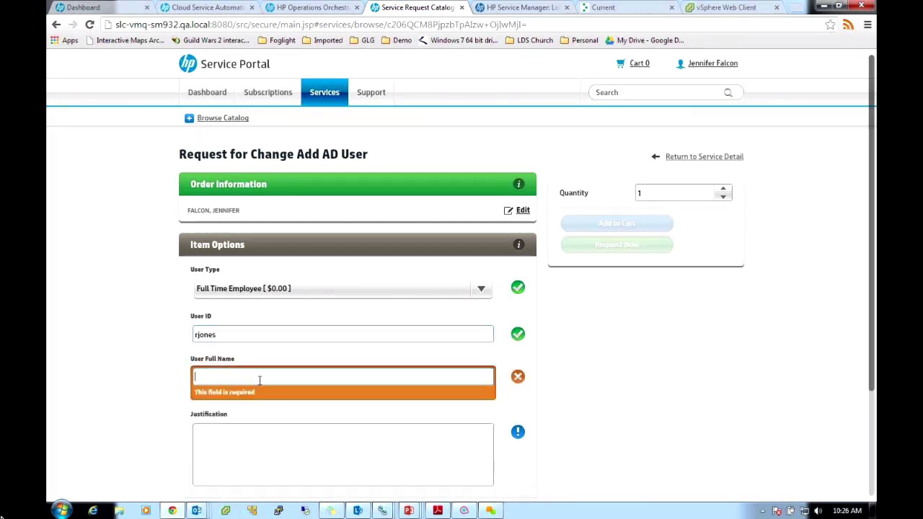
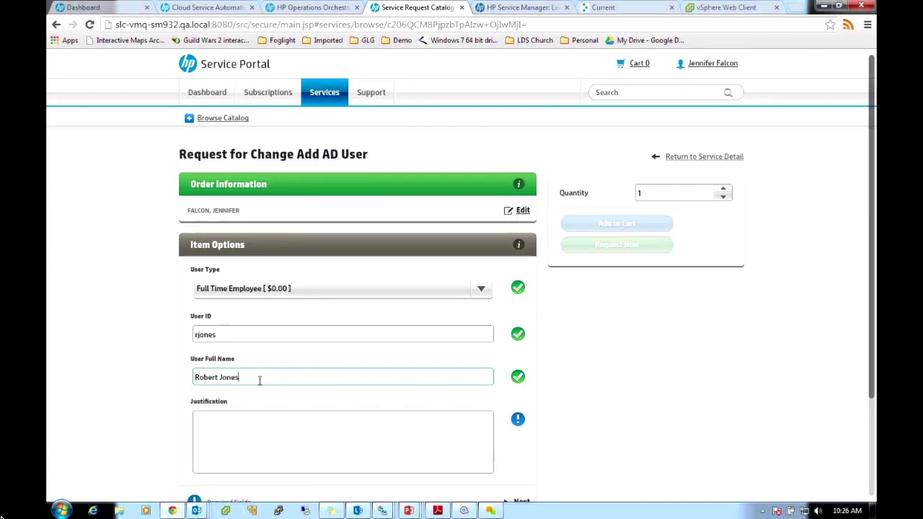
click(264, 439)
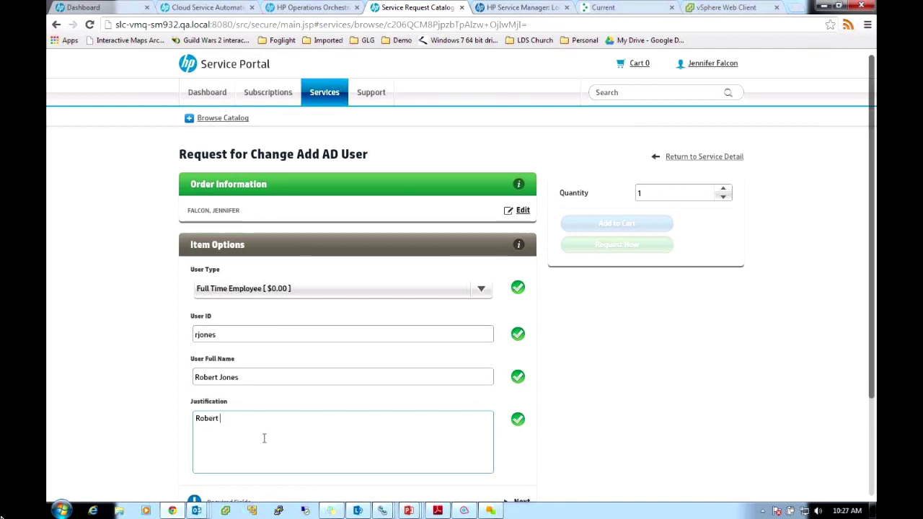
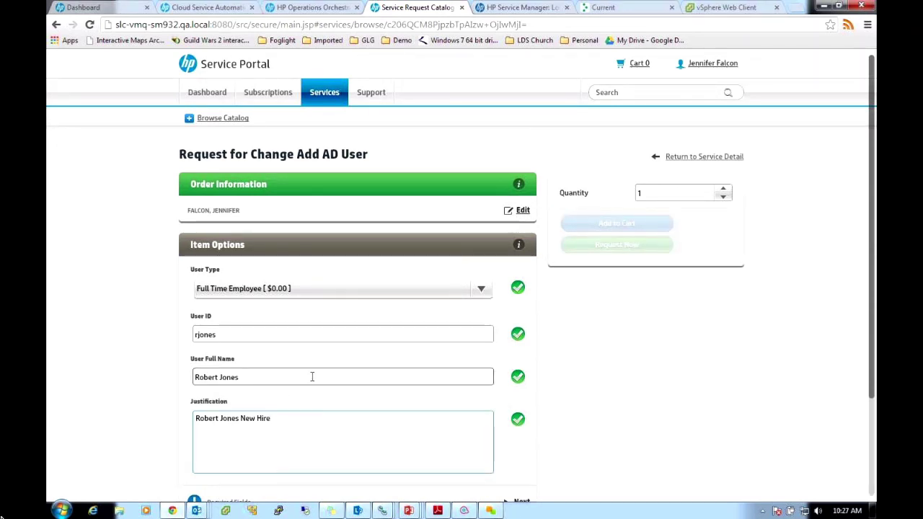
Complete the item options and choose Request Now
scroll(292, 426, down, 1)
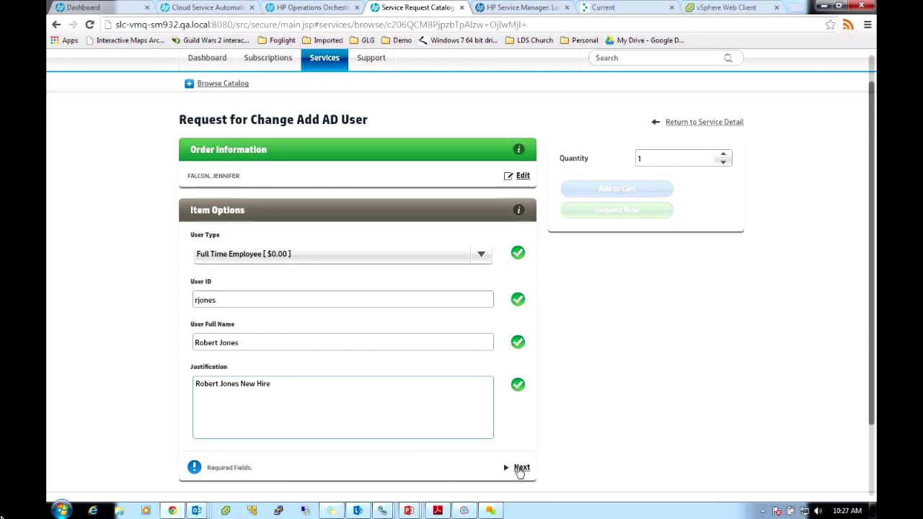
click(521, 468)
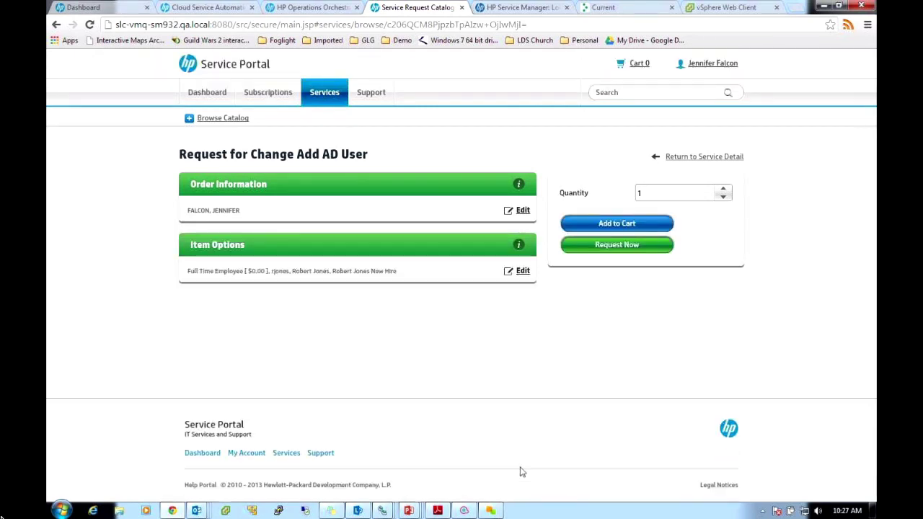
click(622, 249)
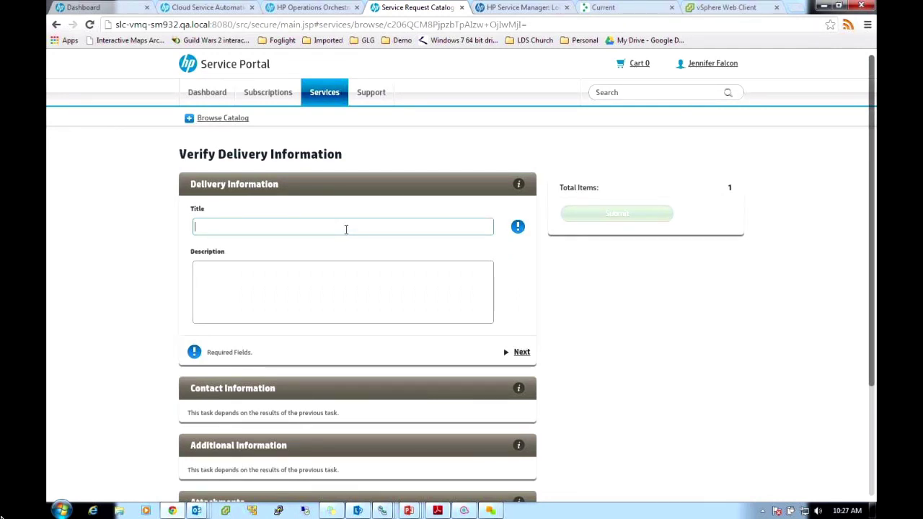
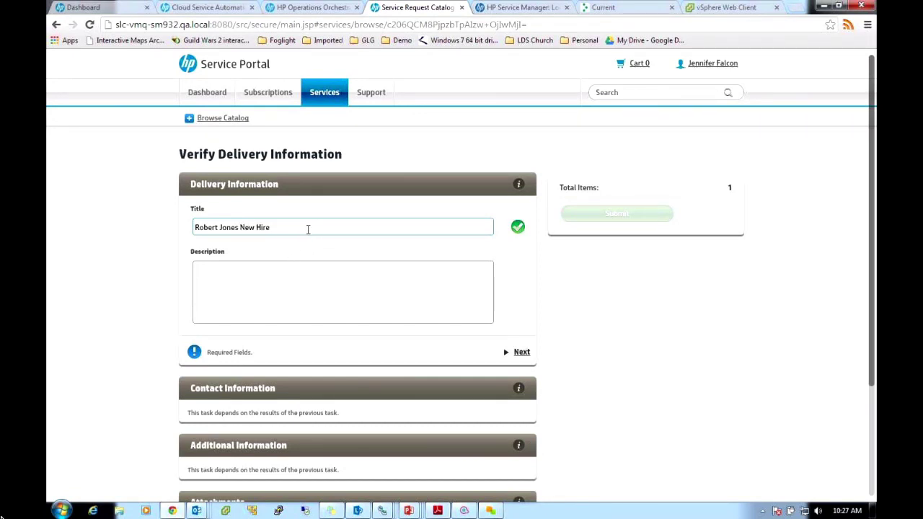
Give the request a 'New Hire' title with the user's name and copy it into Description
drag(309, 229, 169, 230)
key(ctrl+c)
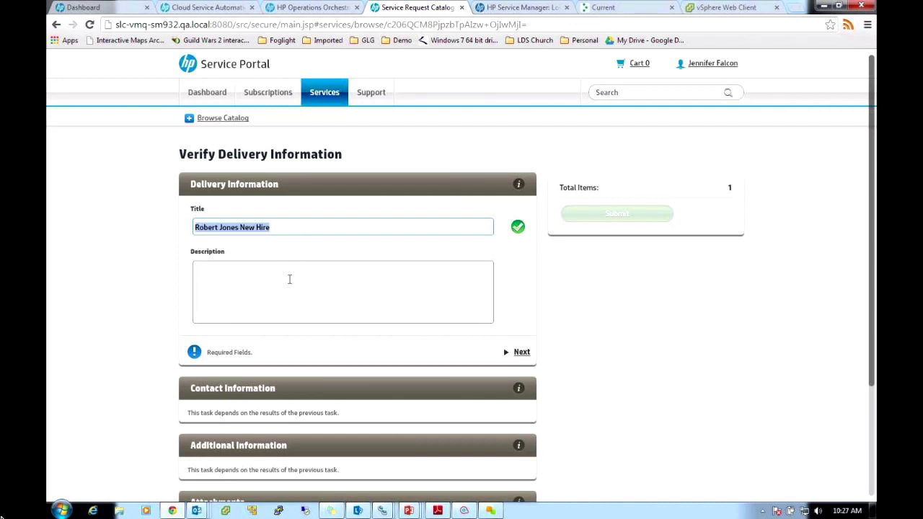
click(290, 279)
key(ctrl+v)
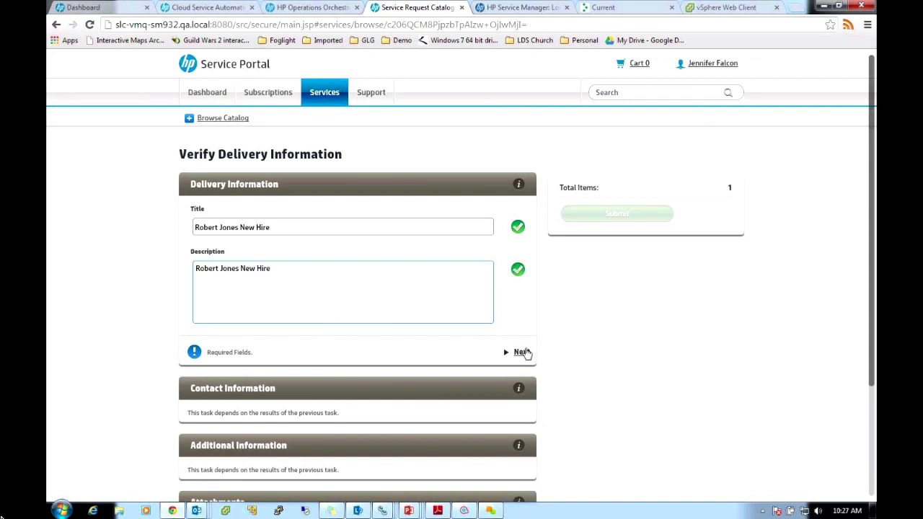
click(522, 352)
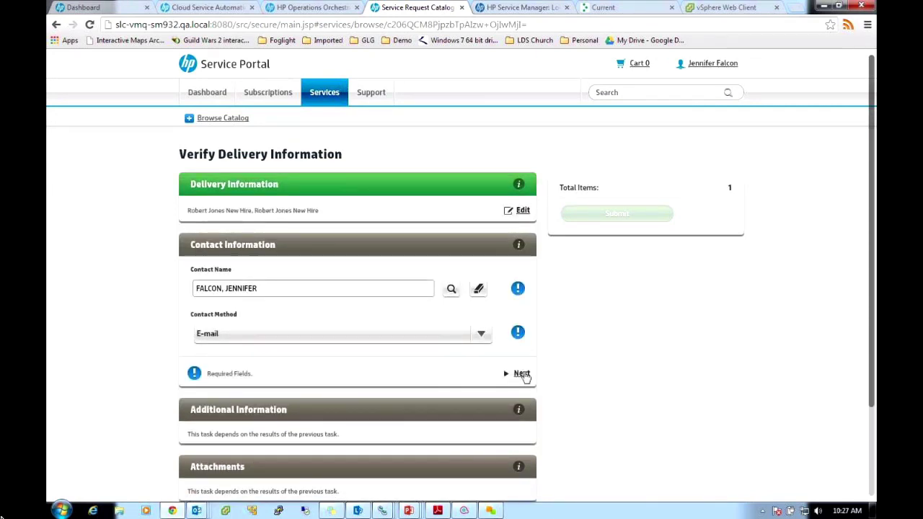
Accept the contact details, set urgency to Average, and submit the request
click(521, 374)
click(440, 355)
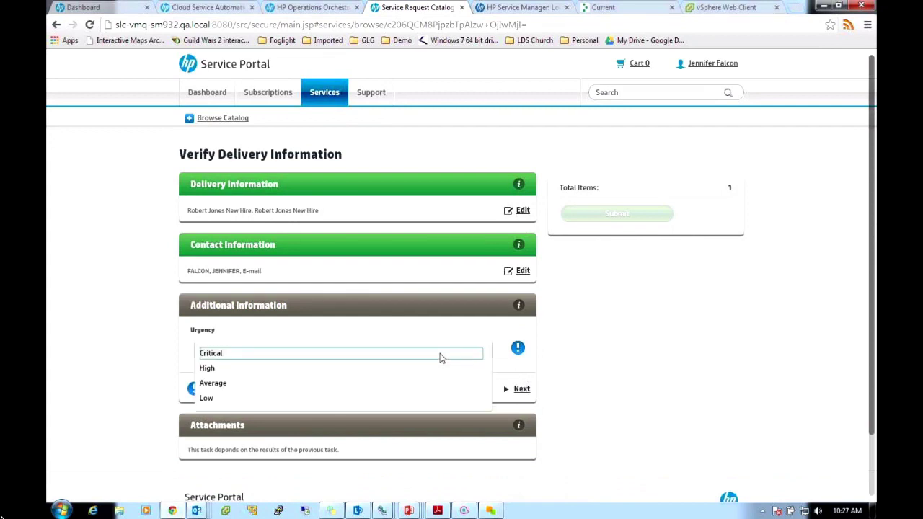
click(300, 383)
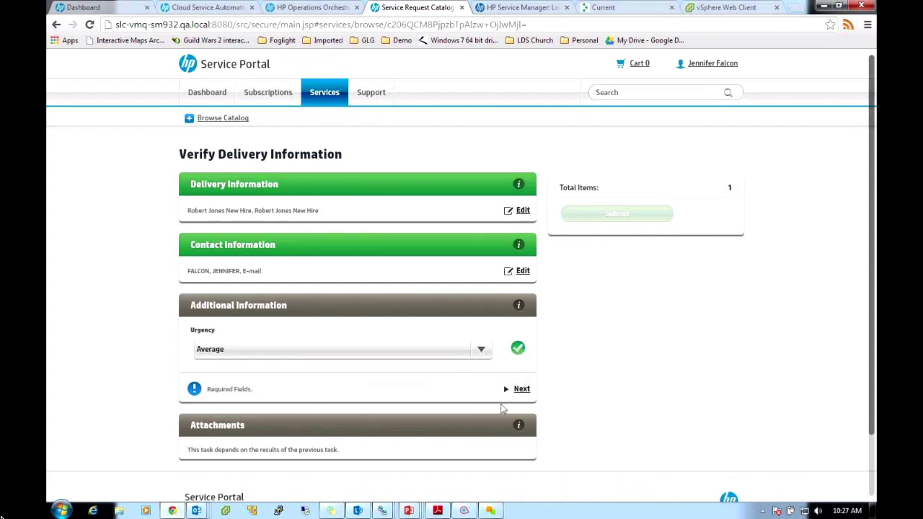
click(522, 389)
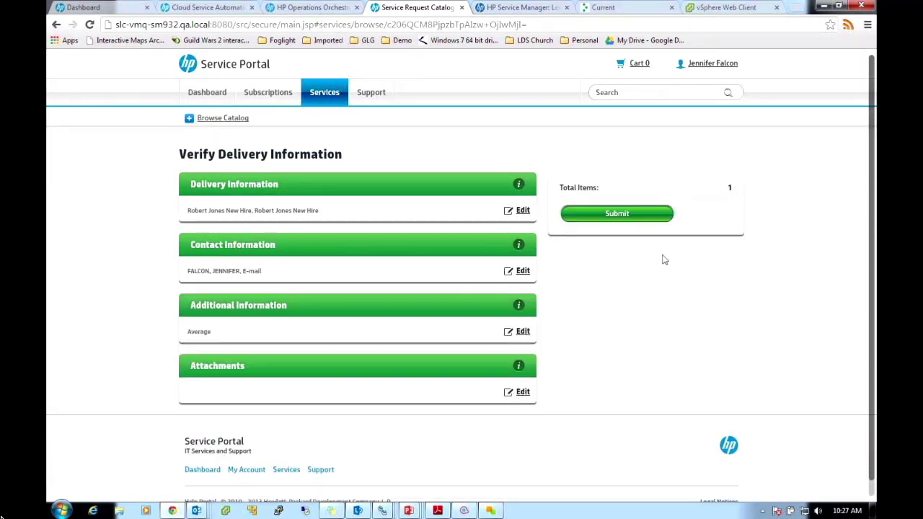
click(609, 215)
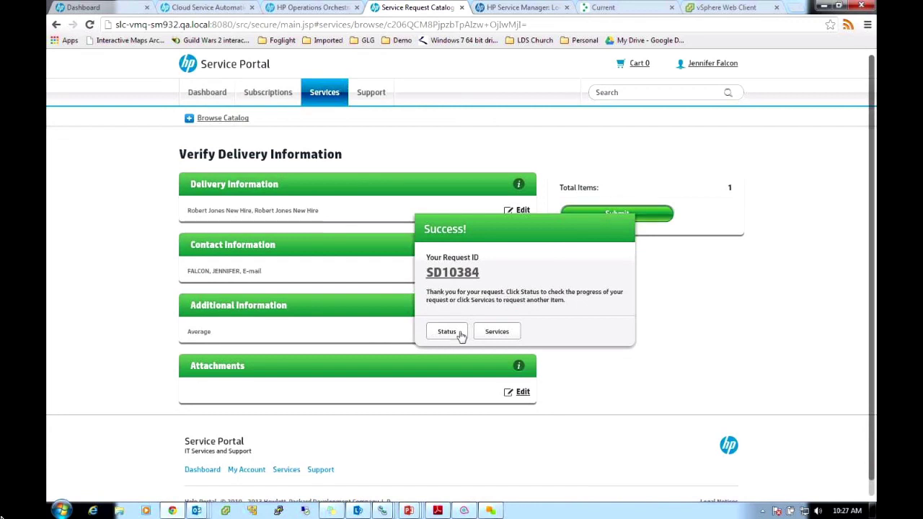
Find the new-hire request under Approved on the dashboard, open its details, then return to Operations Orchestration
click(450, 333)
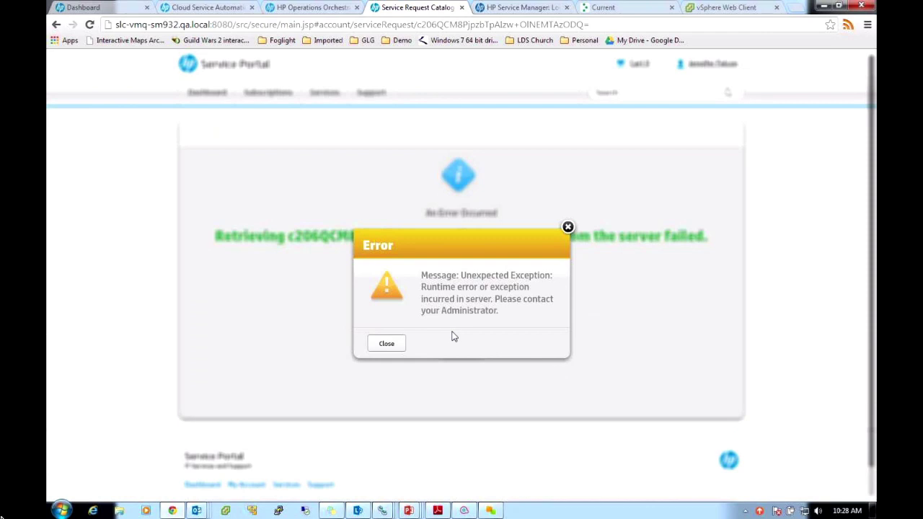
click(389, 345)
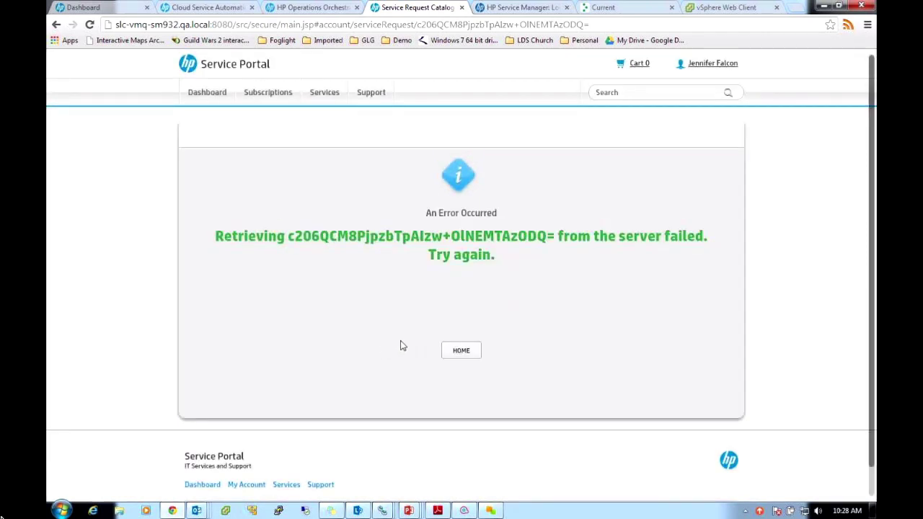
click(211, 97)
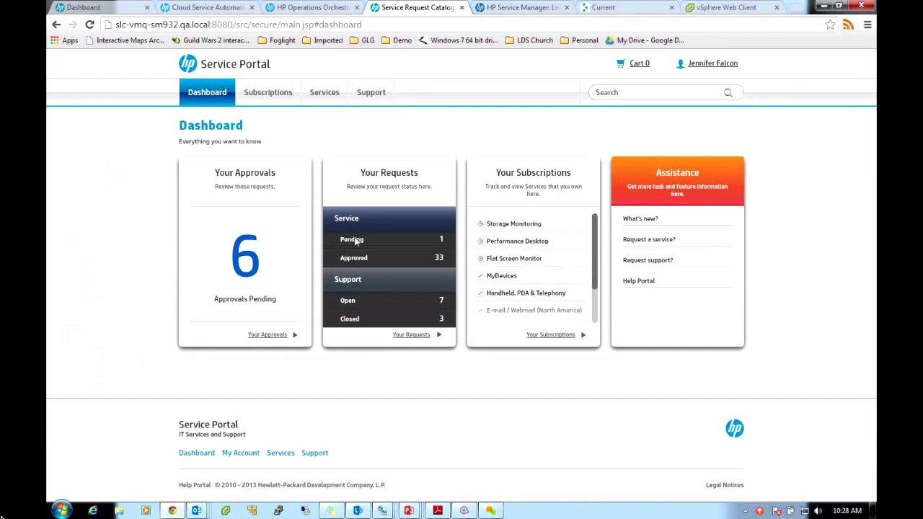
click(353, 240)
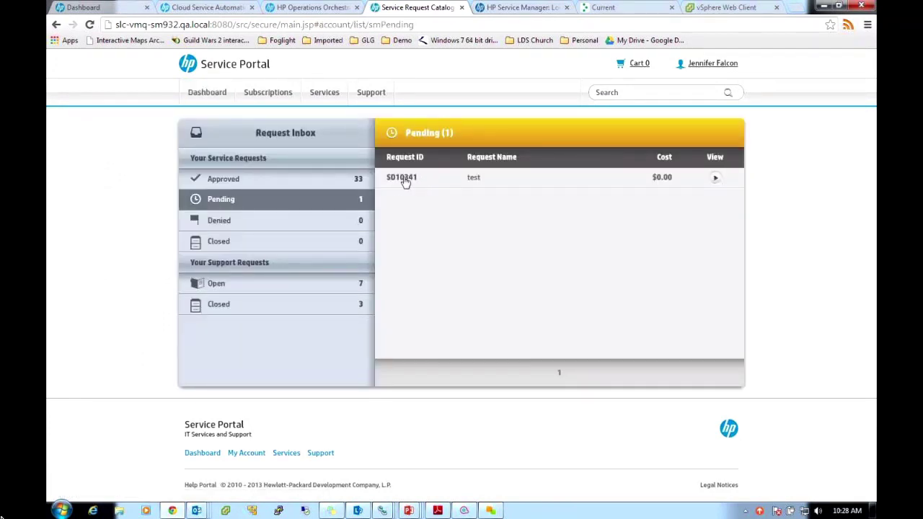
click(262, 185)
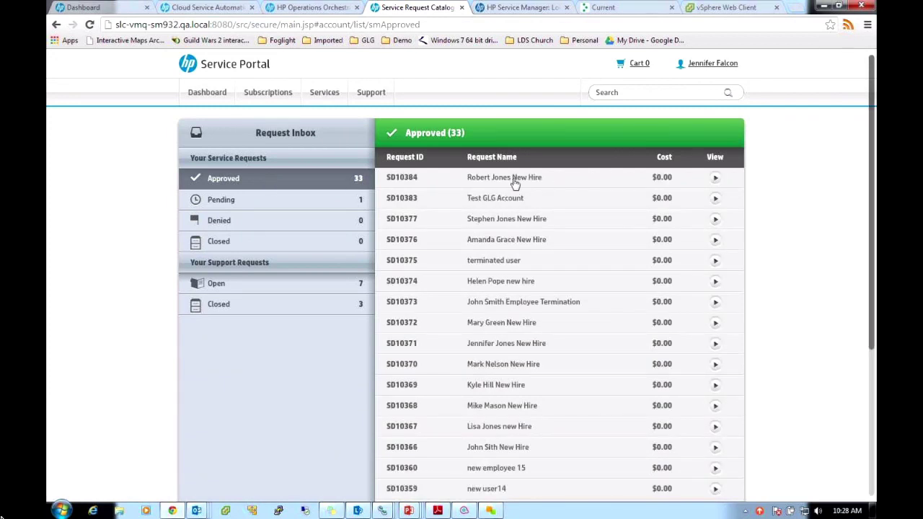
click(515, 182)
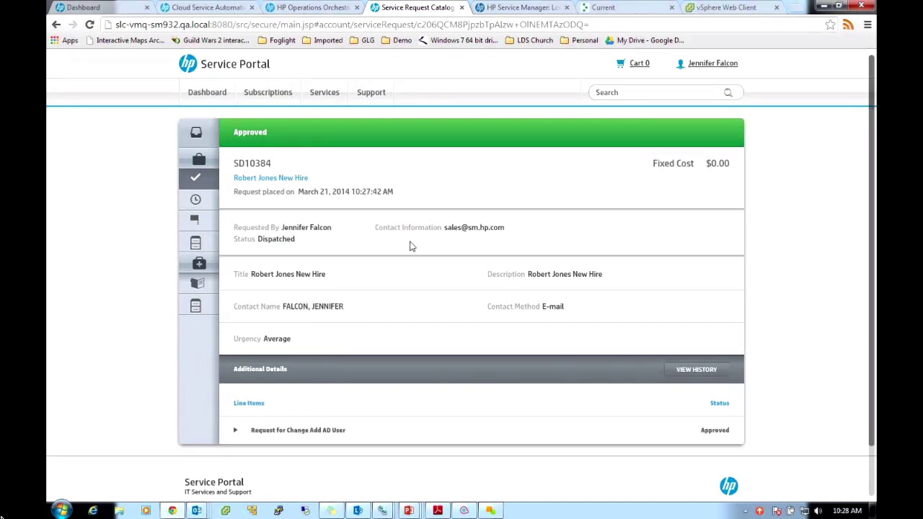
click(303, 8)
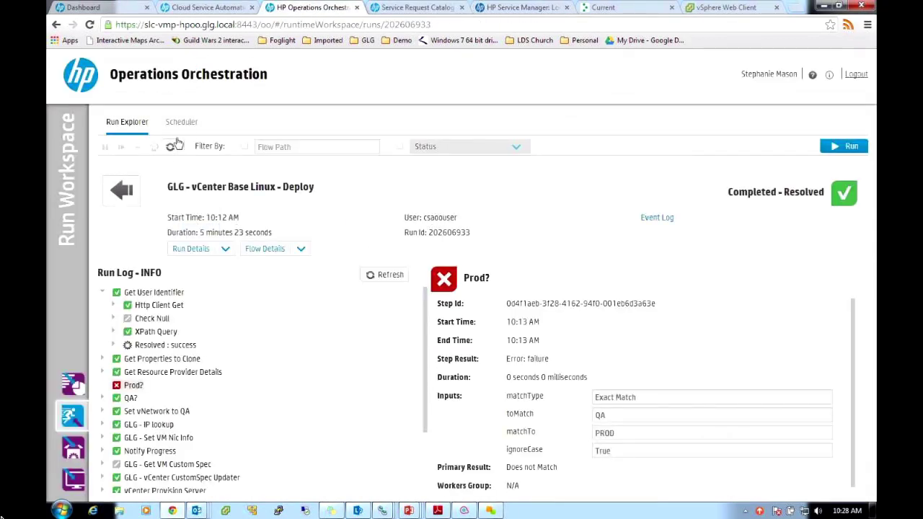
Refresh Run Explorer and open the new C10057 / T54 Add AD User run
click(120, 189)
click(170, 148)
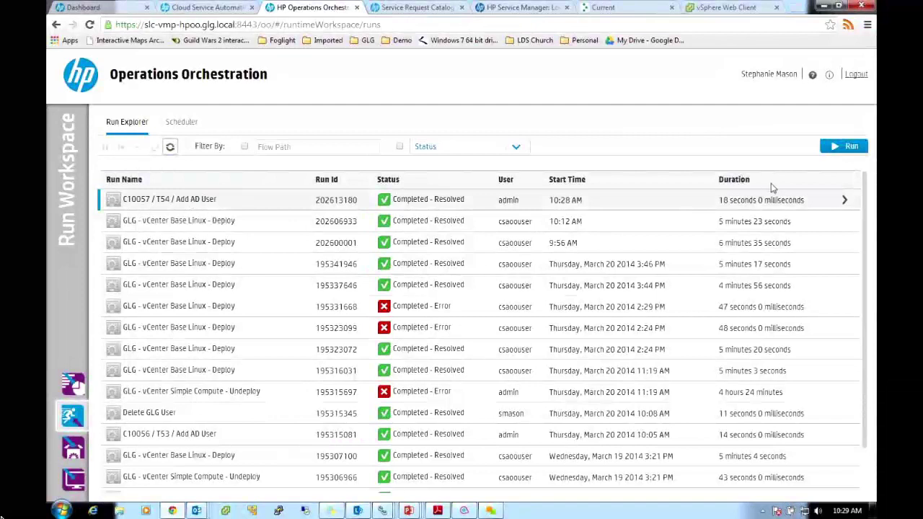
click(845, 200)
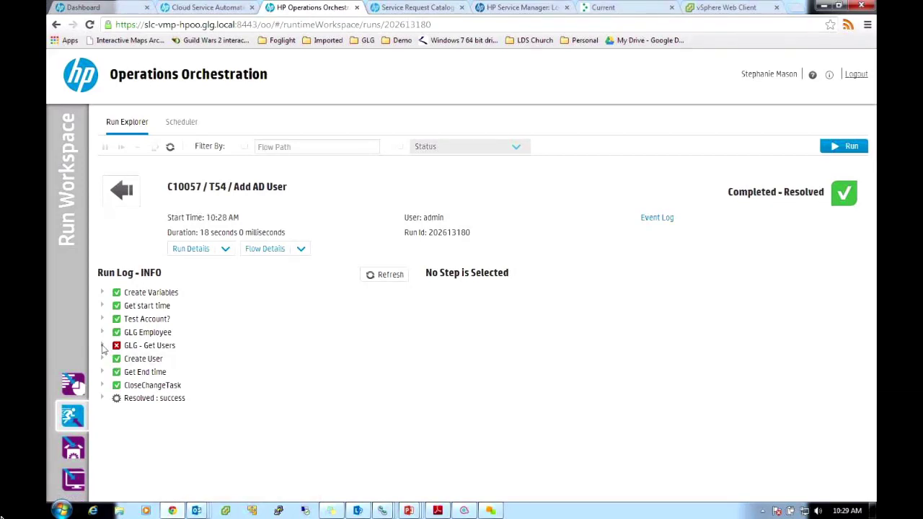
Check the GLG - Get Users and CloseChangeTask steps, then view Create User's inputs and results
click(101, 346)
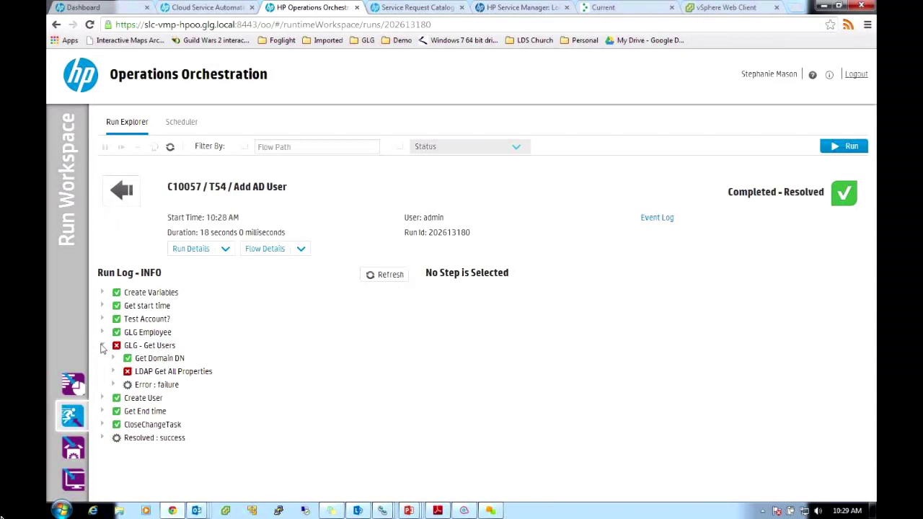
click(102, 346)
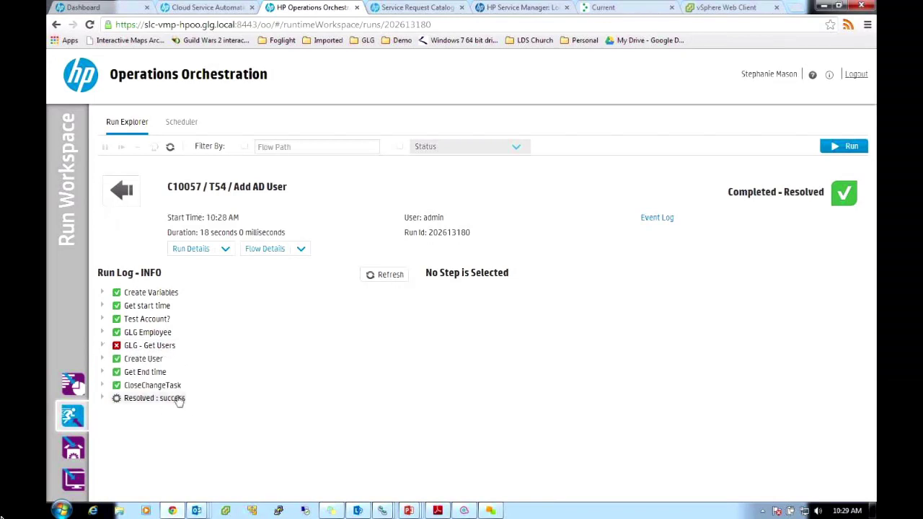
click(101, 385)
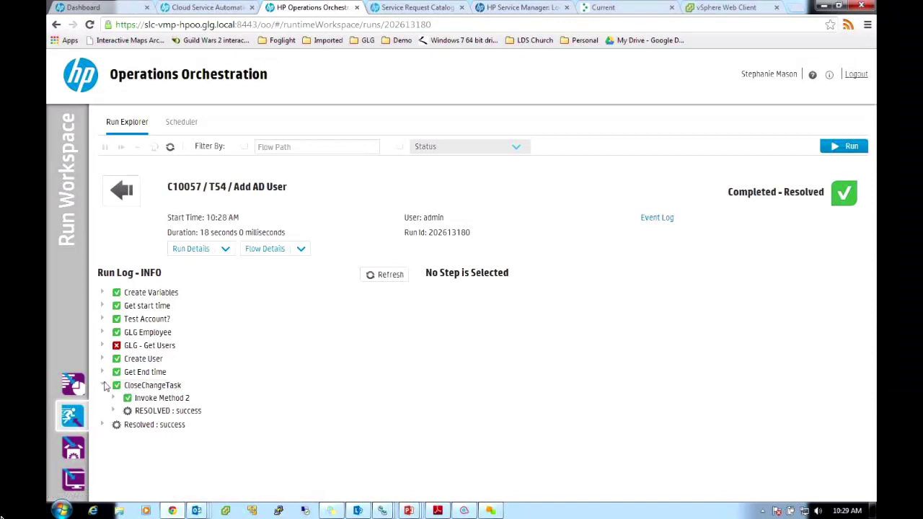
click(102, 385)
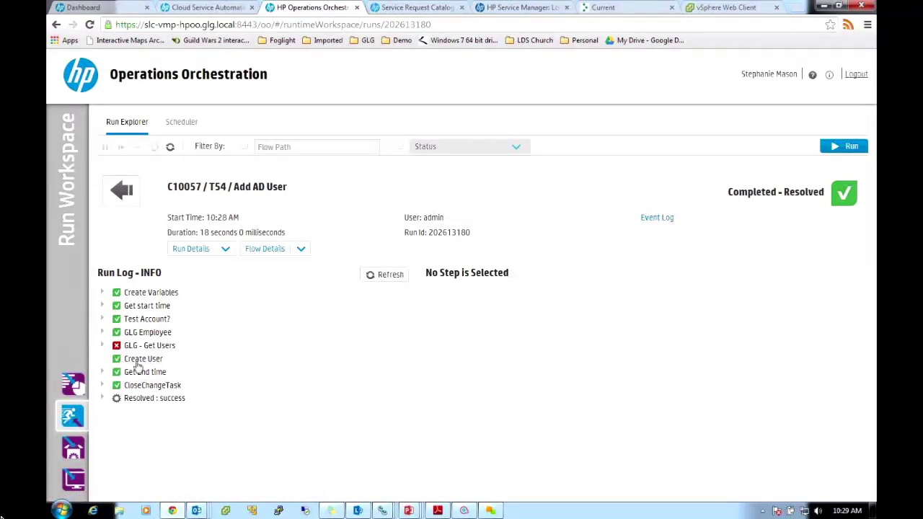
click(134, 359)
drag(853, 359, 851, 425)
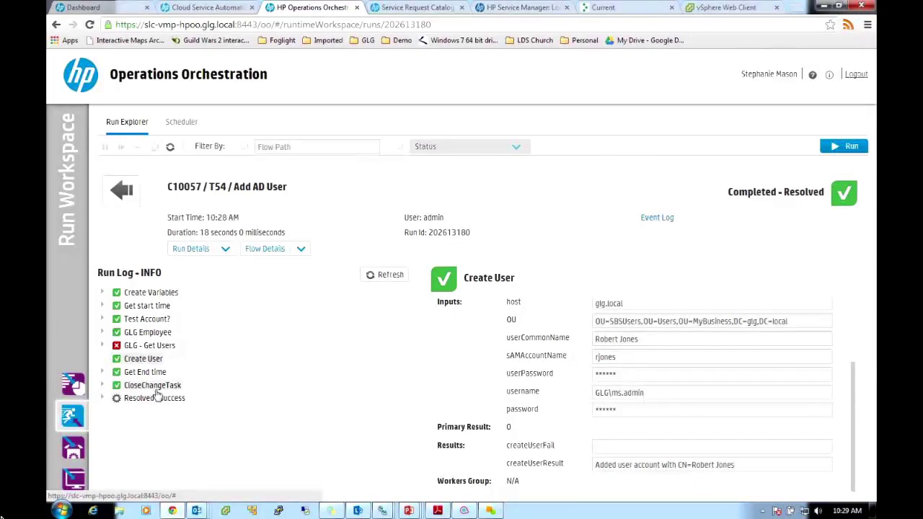
Review CloseChangeTask's details showing T54 closed with SUCCESS, then go to the Service Manager login
click(106, 387)
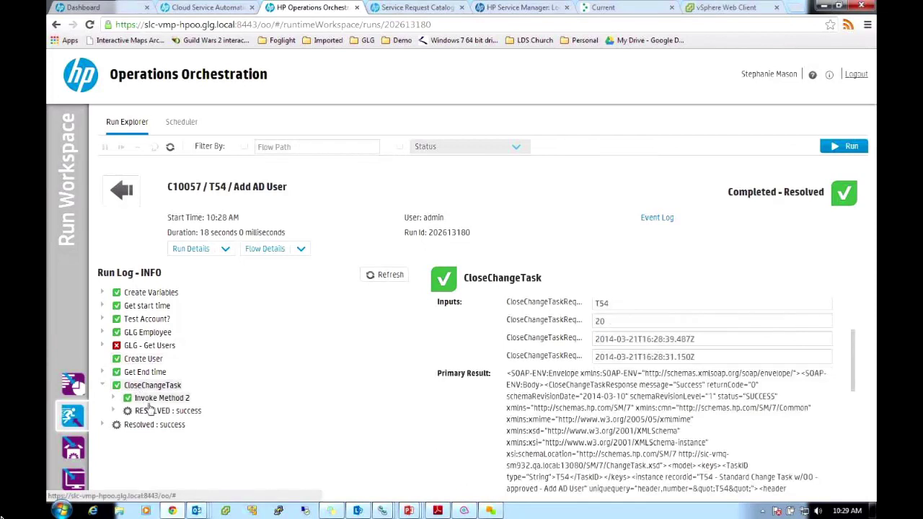
click(104, 385)
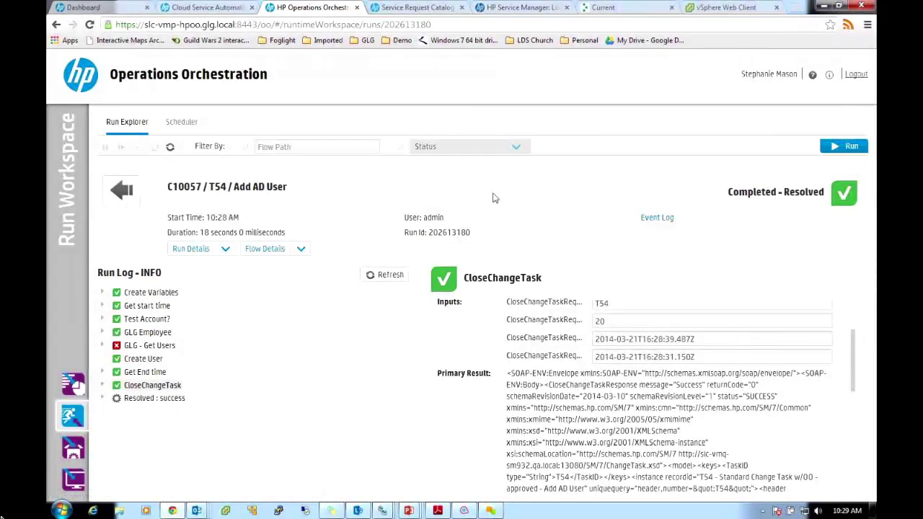
click(552, 9)
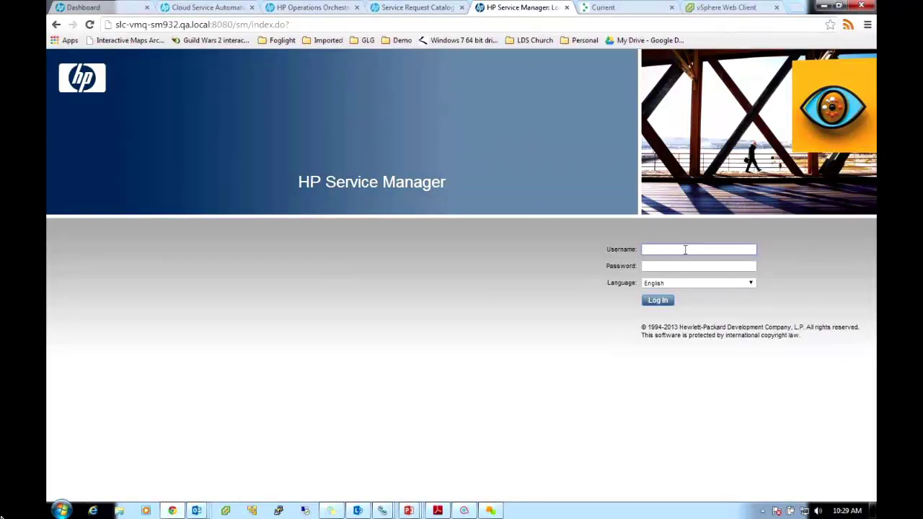
Log in to HP Service Manager with the account username and password
key(Tab)
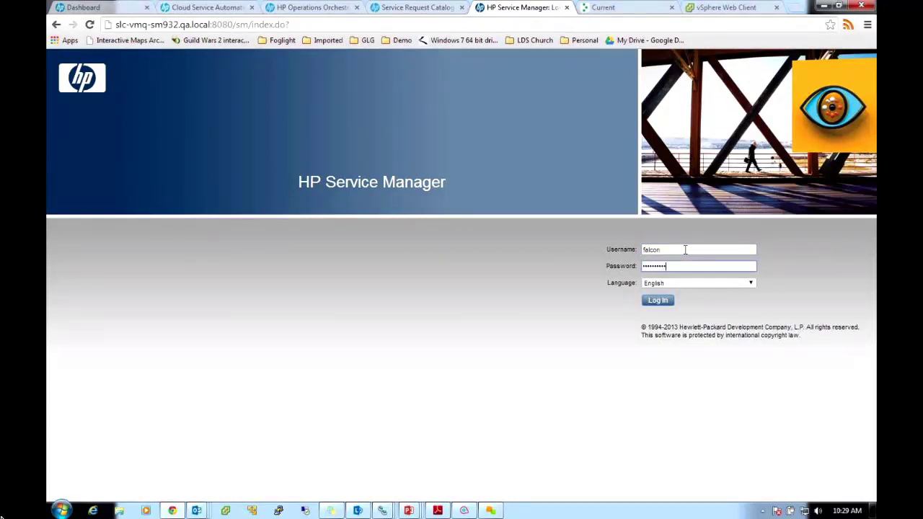
key(Return)
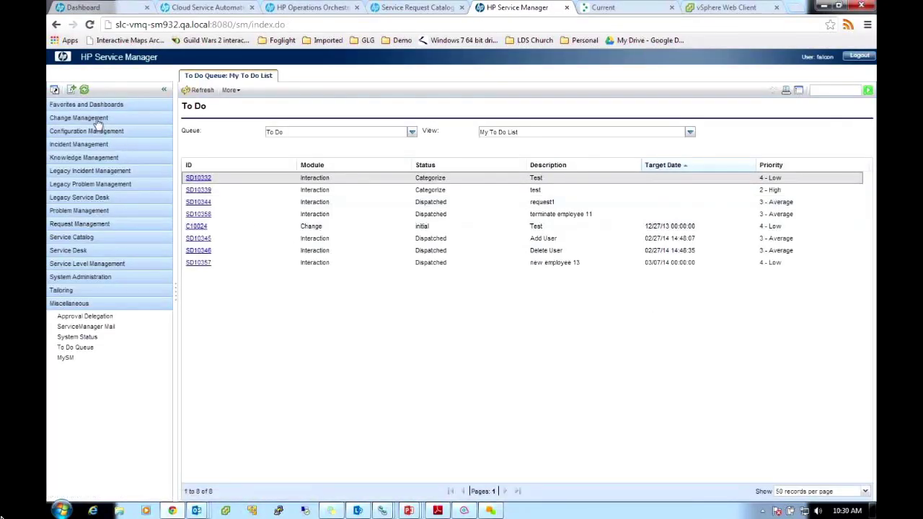
Open the All Open Changes queue under Change Management and bring up the Display Which Changes? form
click(80, 118)
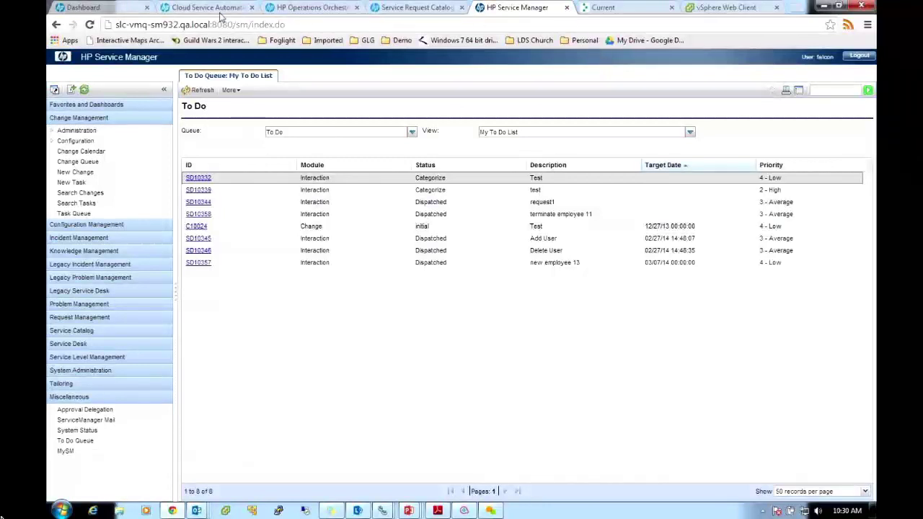
click(305, 8)
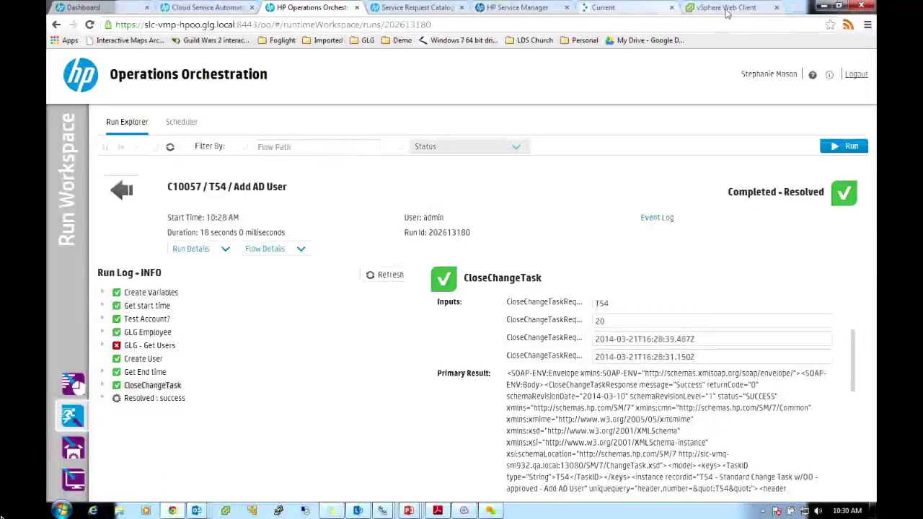
click(517, 8)
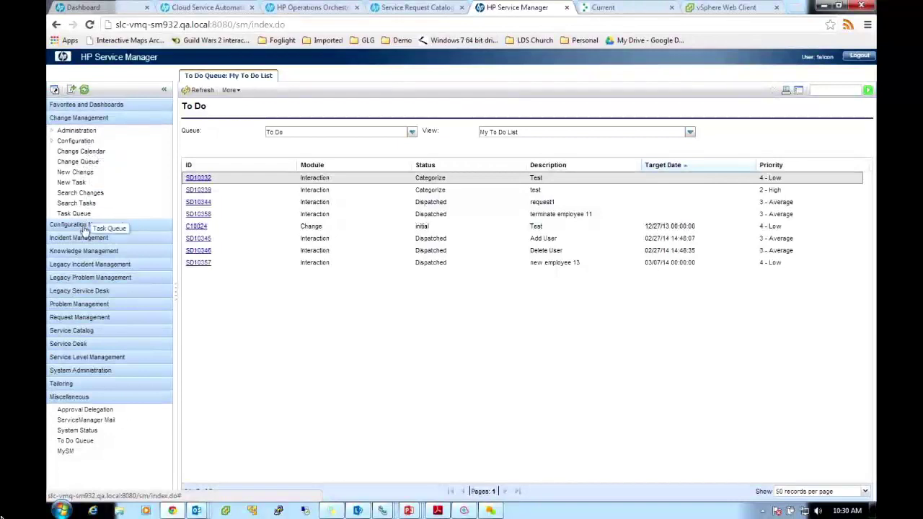
click(70, 163)
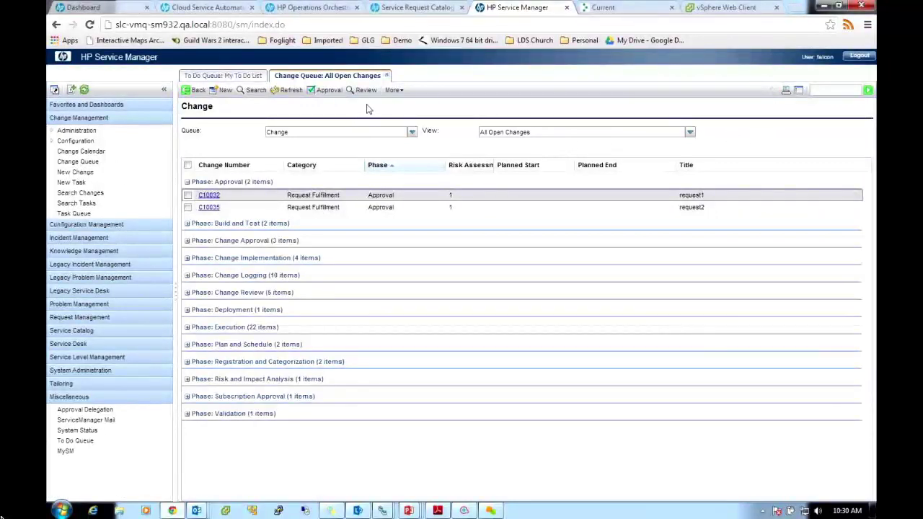
click(253, 90)
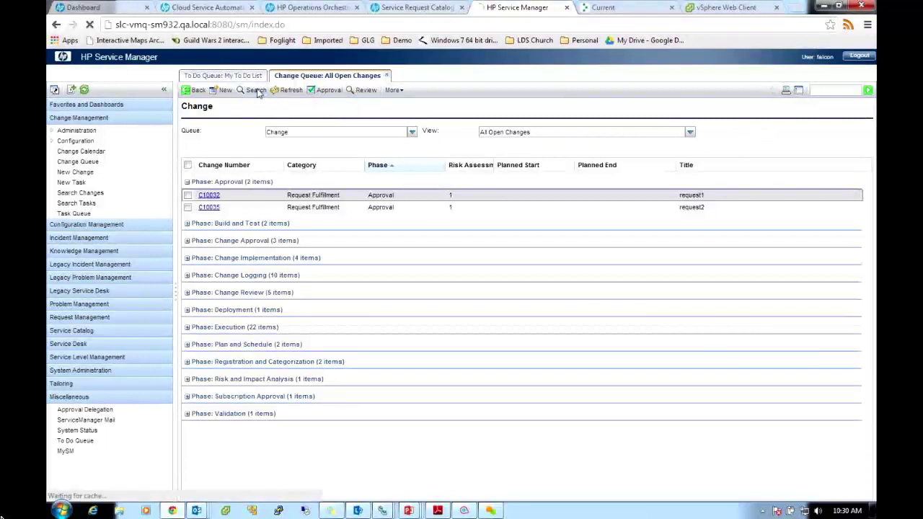
click(375, 170)
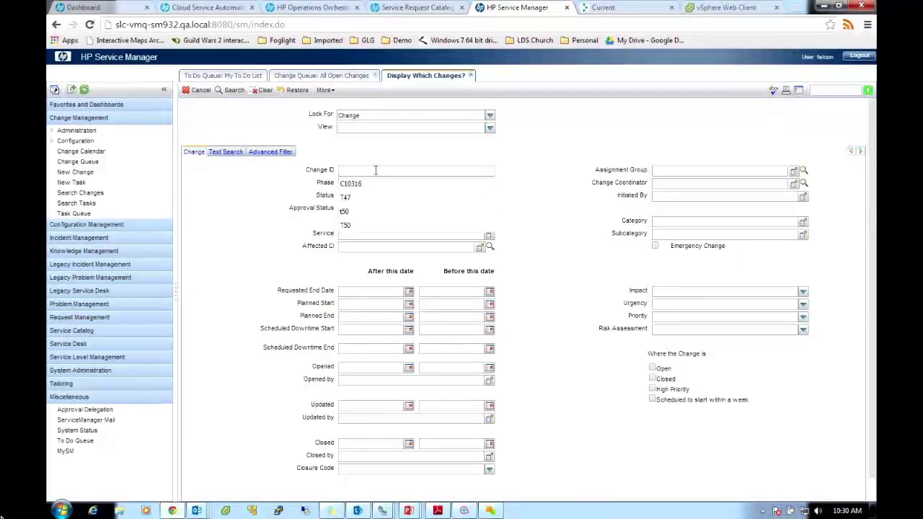
Search for Change ID T54, which finds no matches, then return to Operations Orchestration
text(T54)
key(Return)
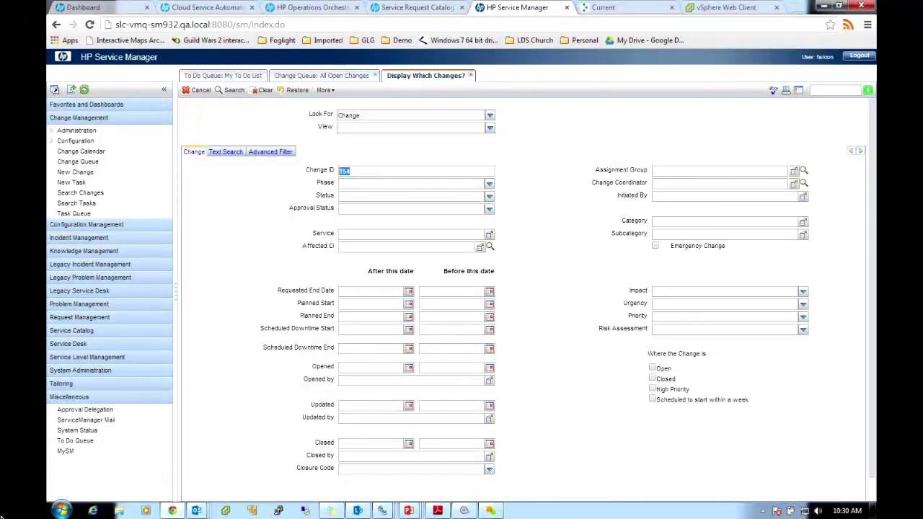
click(231, 94)
click(862, 154)
key(Return)
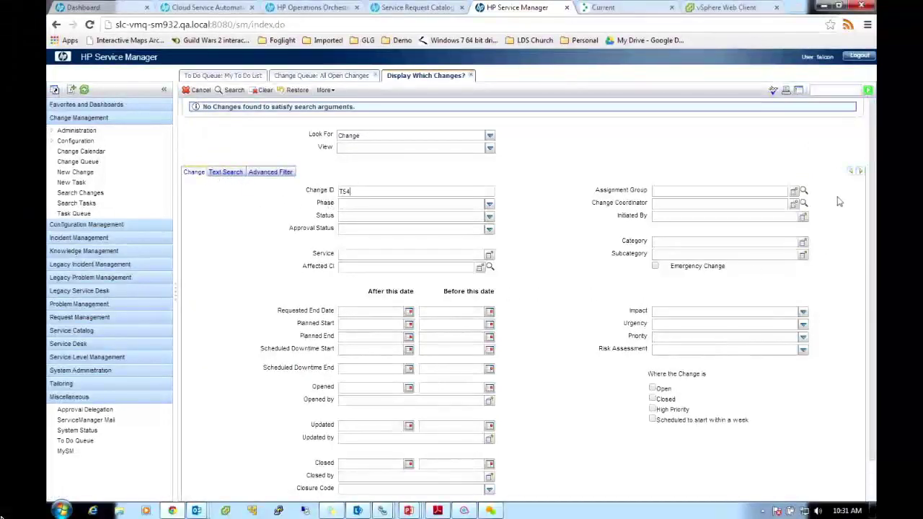
scroll(869, 339, down, 1)
scroll(864, 187, up, 1)
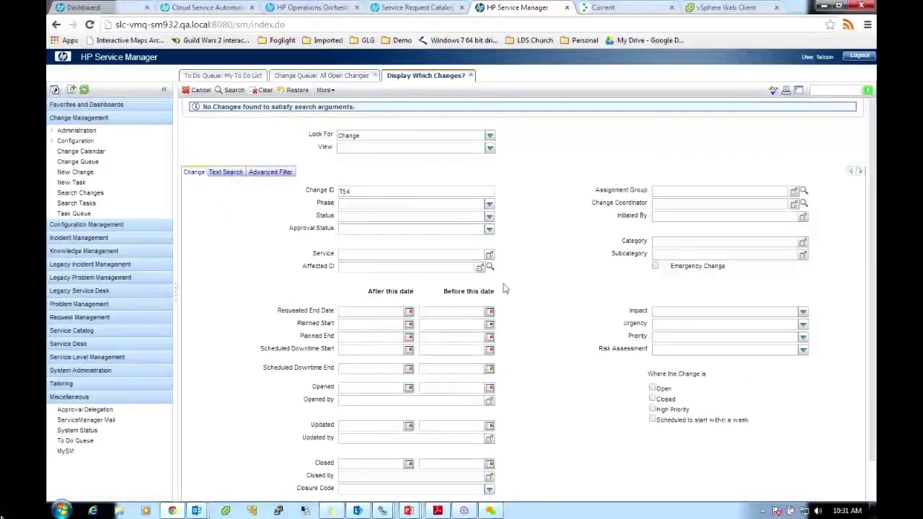
click(316, 11)
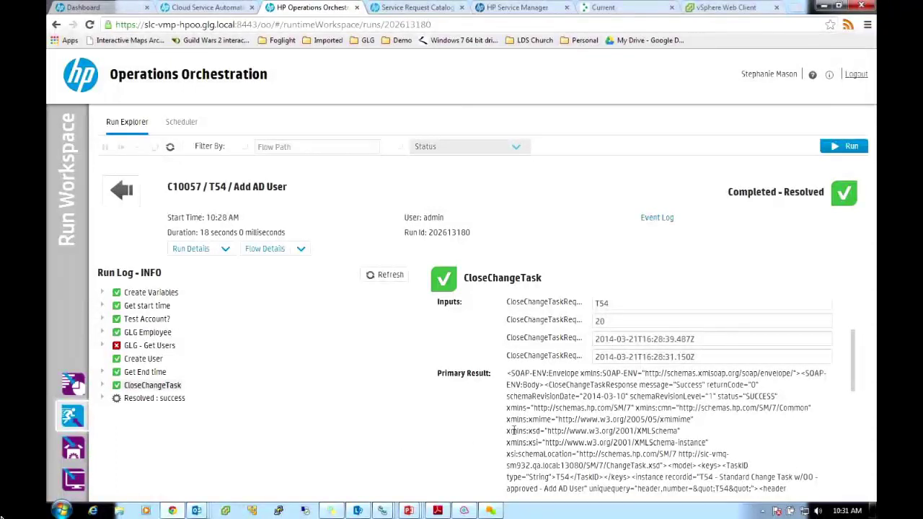
Read through the CloseChangeTask SOAP result, then display the Create Variables step's inputs
scroll(512, 430, down, 3)
scroll(516, 432, down, 2)
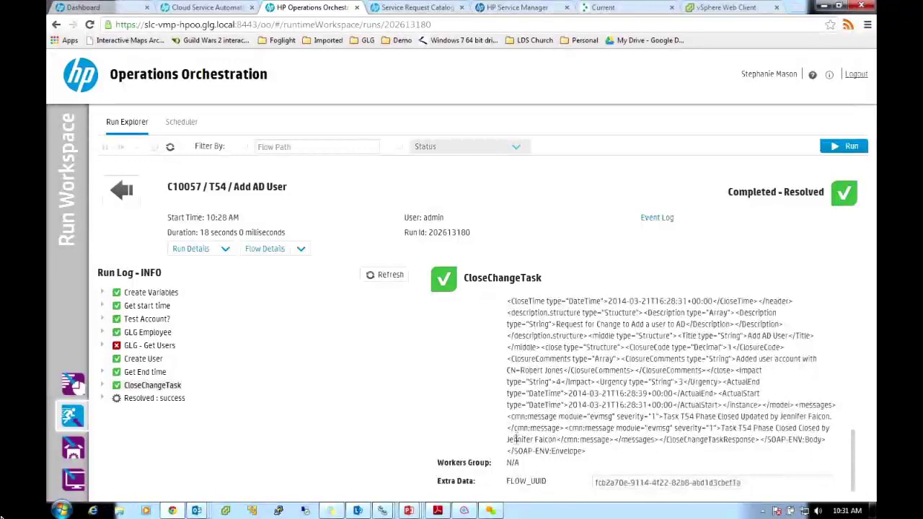
scroll(517, 436, up, 4)
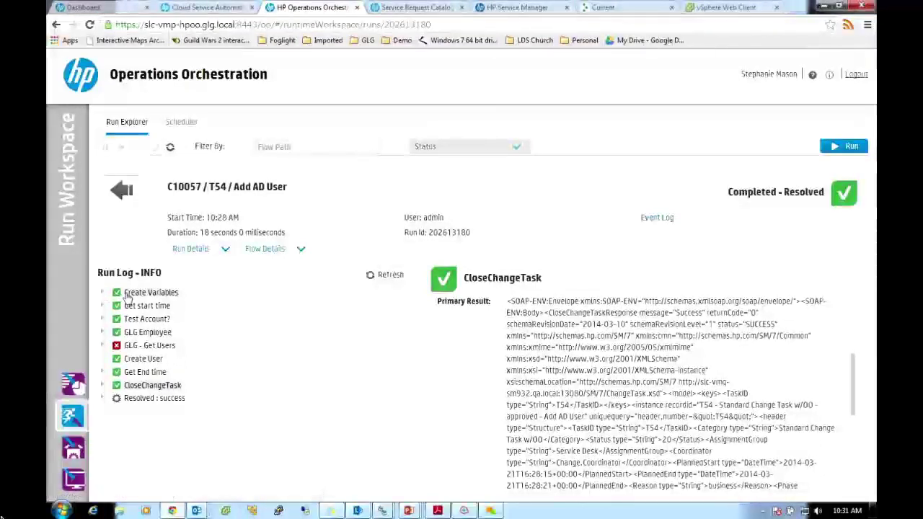
click(129, 297)
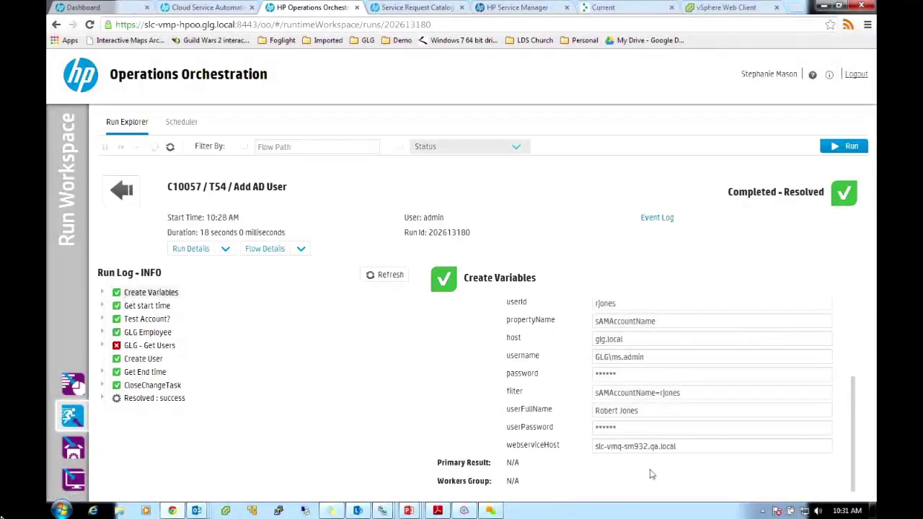
Select the webserviceHost value slc-vmq-sm932.qa.local and return to the Service Manager change search
drag(677, 446, 583, 443)
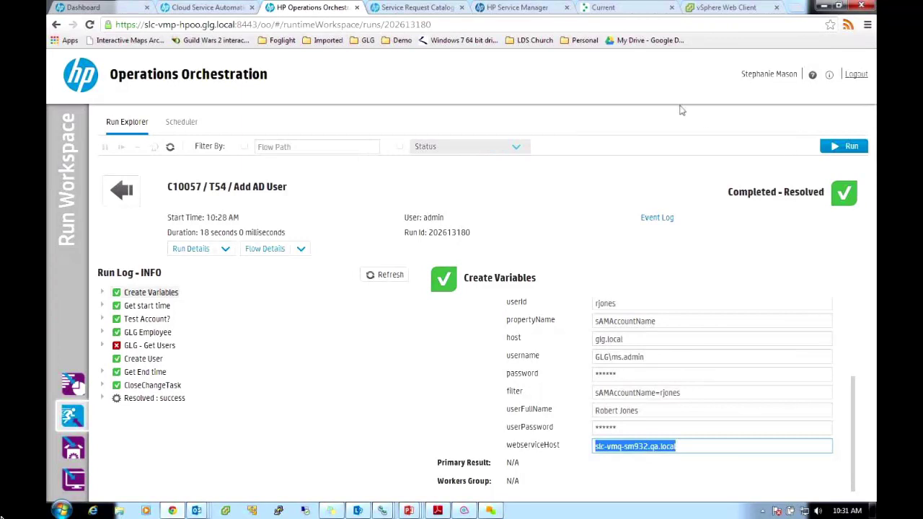
click(545, 11)
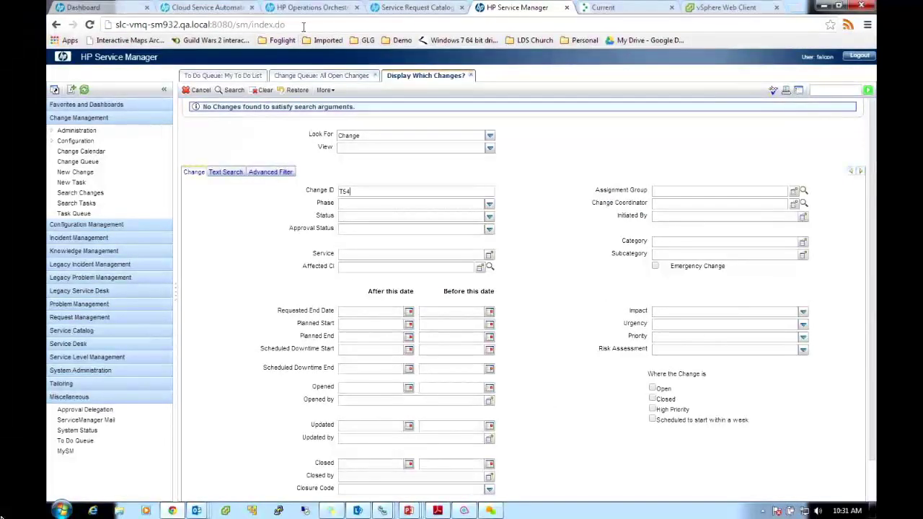
Reload Service Manager via the :8080/sm/detail.do address and rerun the T54 change search
key(BackSpace)
key(BackSpace)
key(BackSpace)
key(BackSpace)
key(BackSpace)
key(BackSpace)
key(BackSpace)
key(BackSpace)
key(BackSpace)
key(BackSpace)
key(BackSpace)
key(BackSpace)
key(BackSpace)
key(BackSpace)
key(BackSpace)
key(BackSpace)
key(BackSpace)
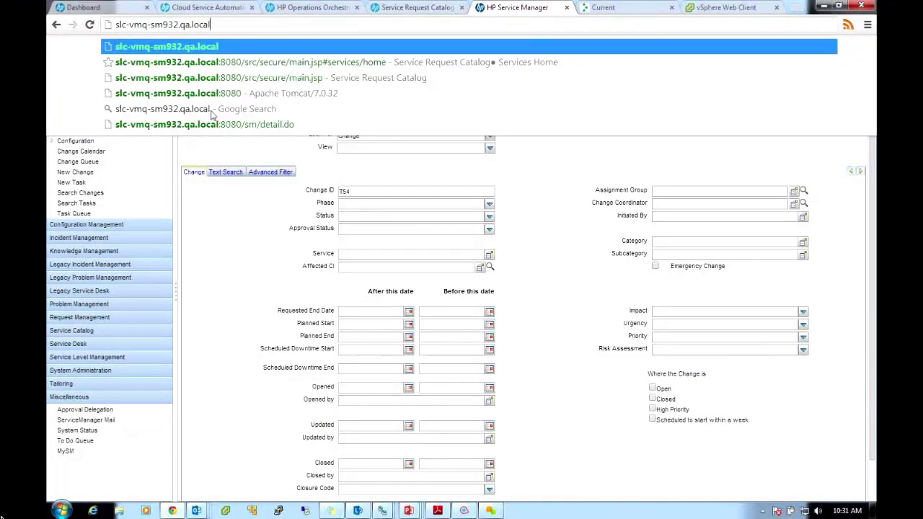
click(251, 127)
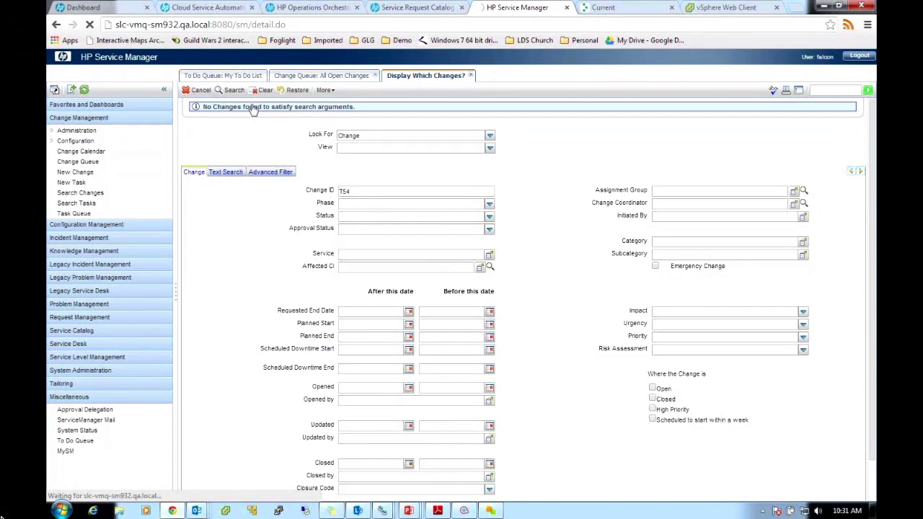
click(229, 90)
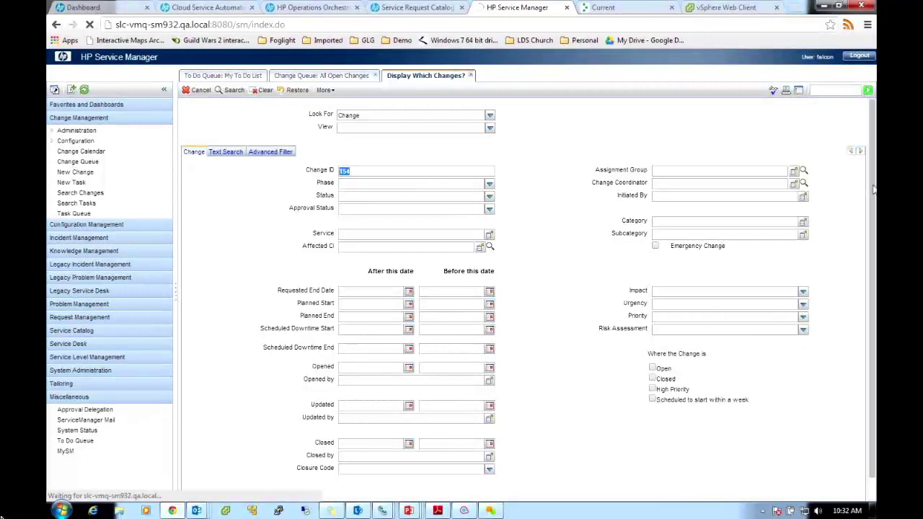
drag(874, 190, 875, 397)
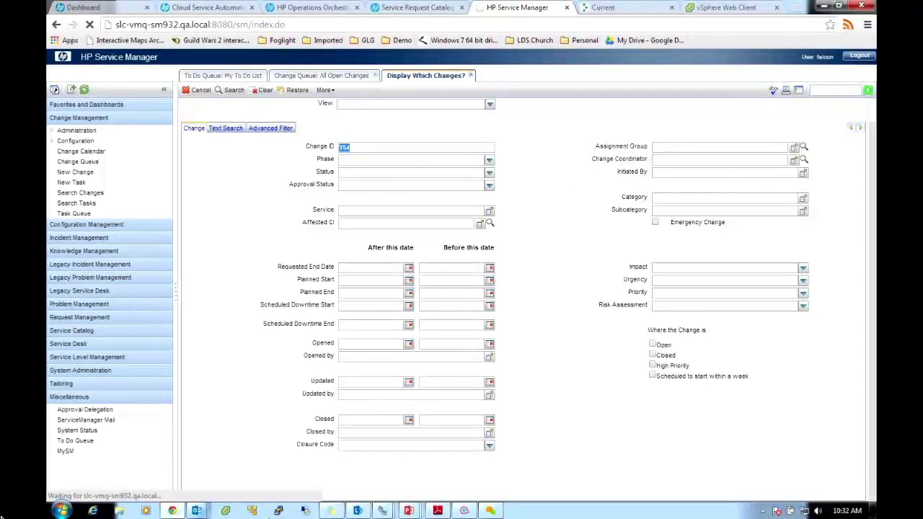
click(62, 510)
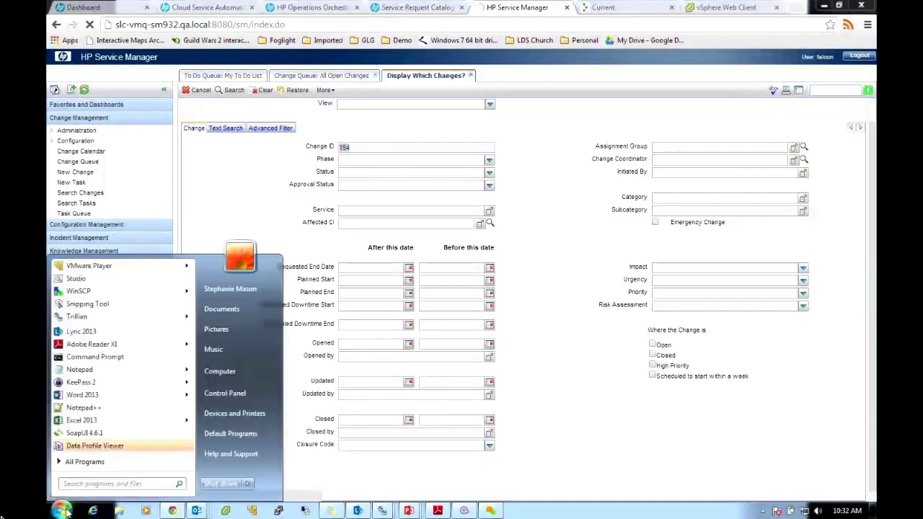
Launch Softerra LDAP Browser 4.5 from its folder in All Programs
click(75, 465)
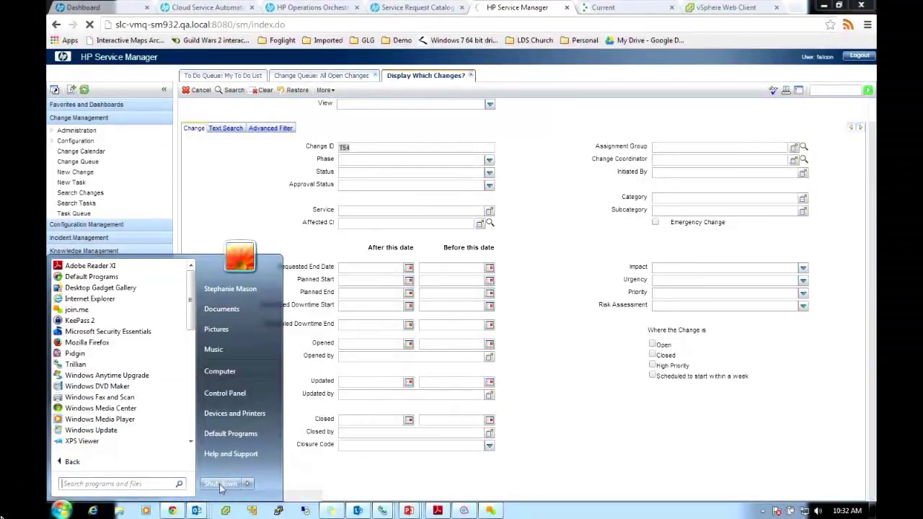
drag(190, 315, 192, 411)
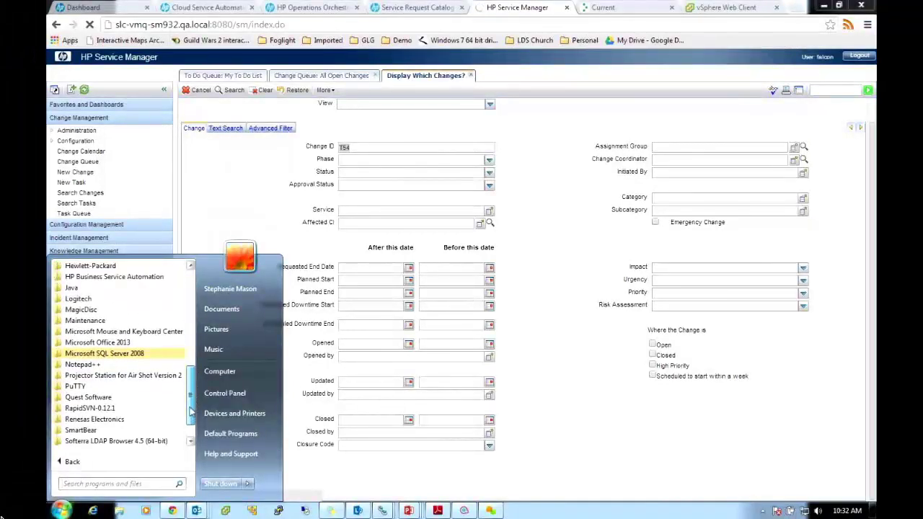
scroll(192, 411, down, 1)
click(146, 409)
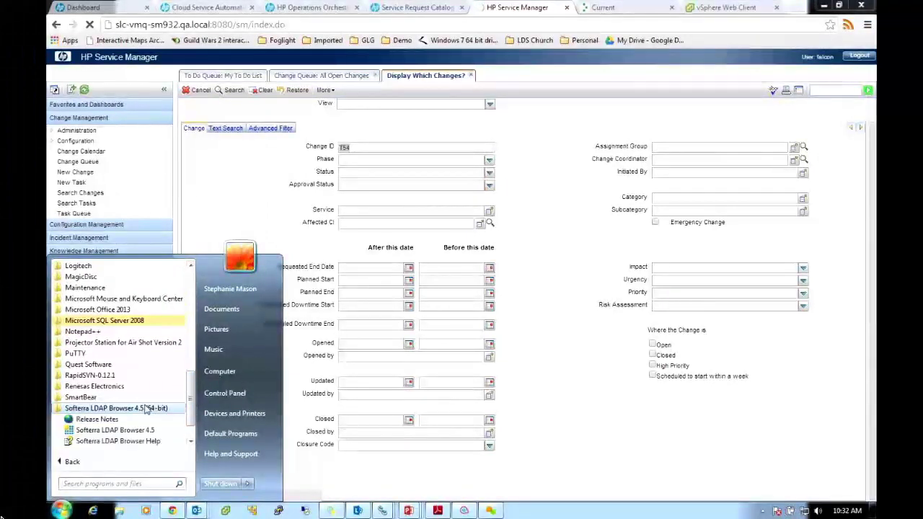
click(115, 431)
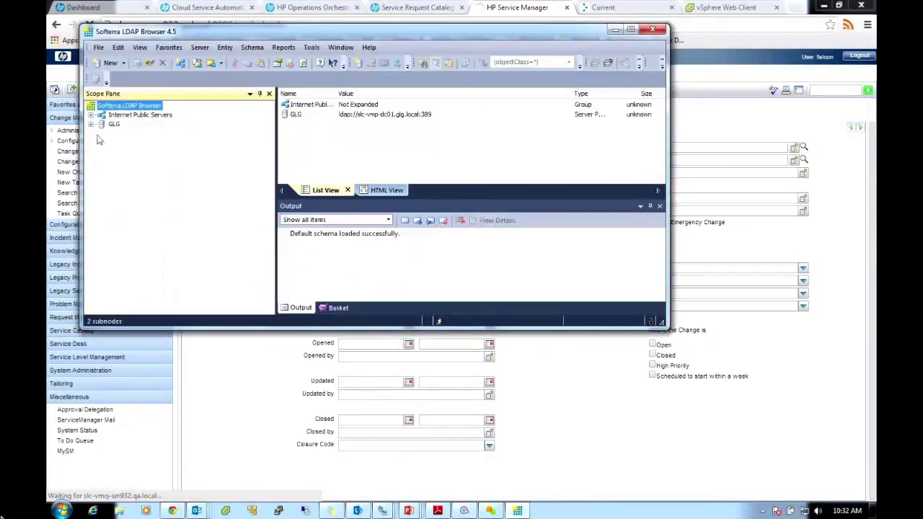
Expand GLG > DC=glg > OU=MyBusiness > OU=Users > OU=SBSUsers in the LDAP tree
double_click(113, 124)
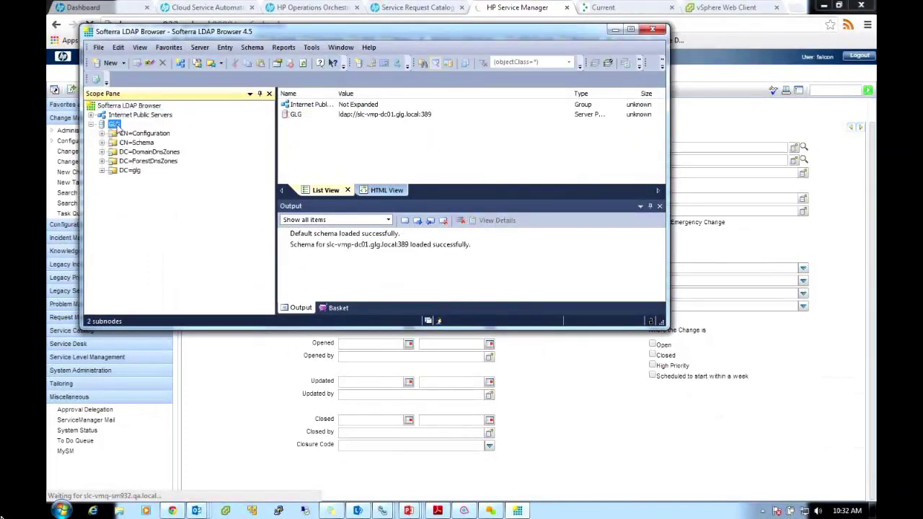
double_click(126, 170)
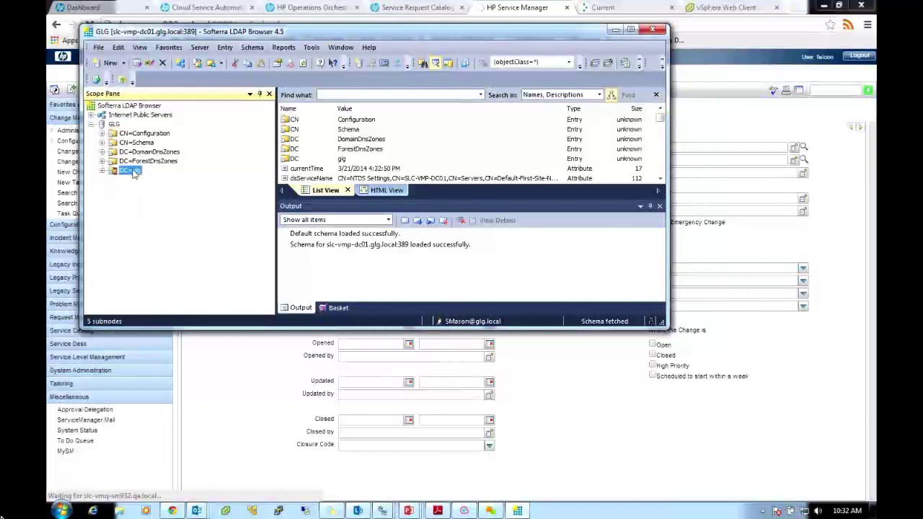
click(166, 170)
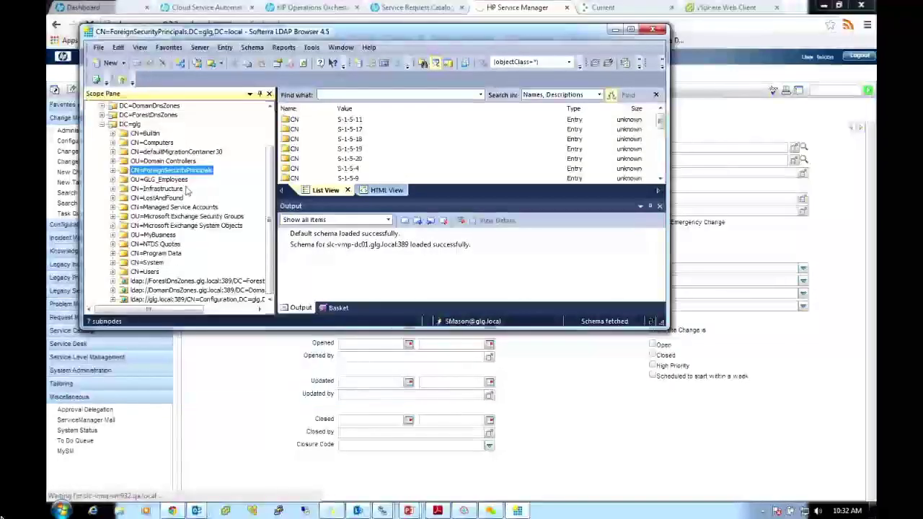
click(163, 235)
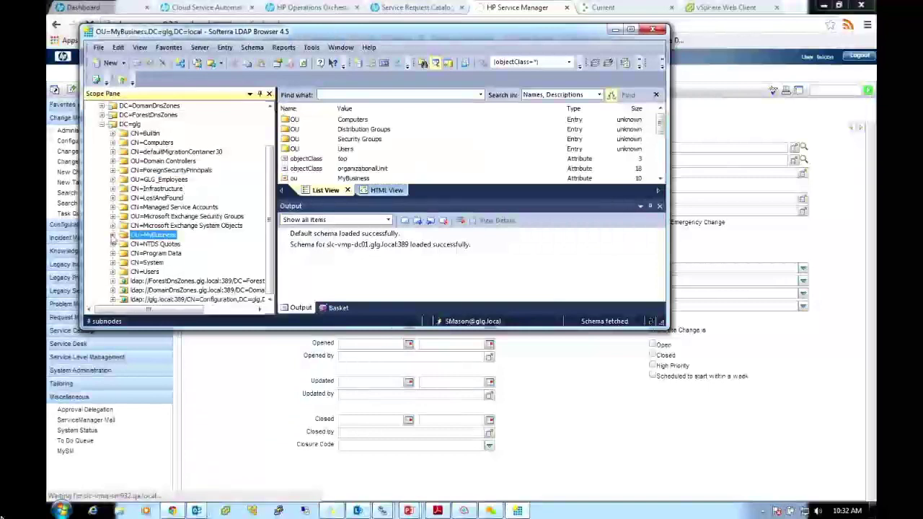
click(112, 236)
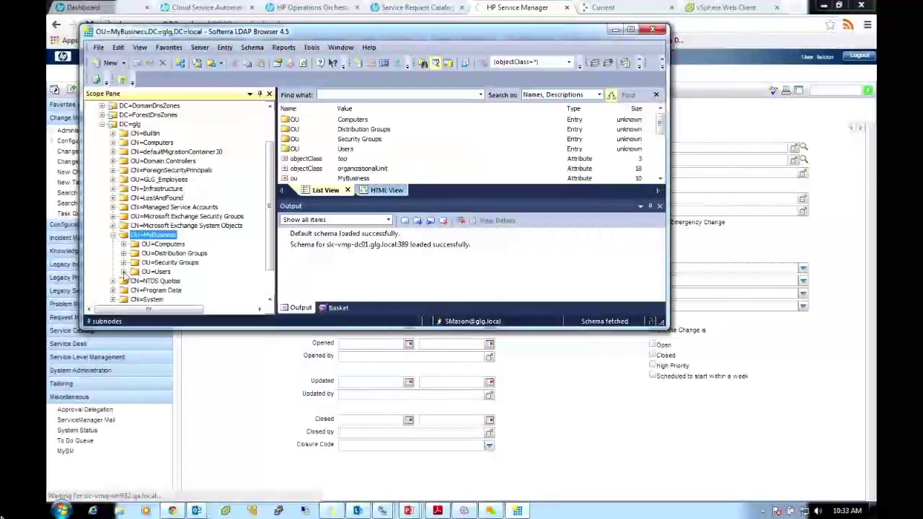
click(123, 272)
scroll(191, 271, down, 2)
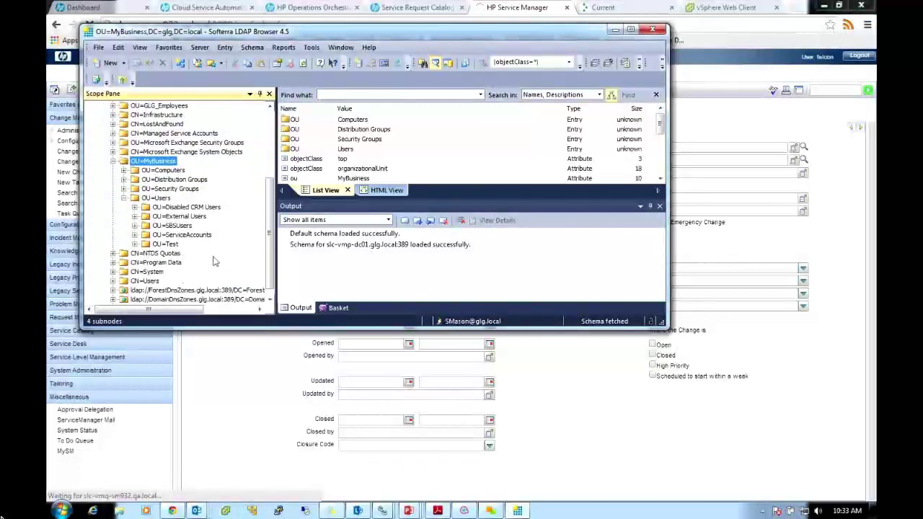
click(136, 226)
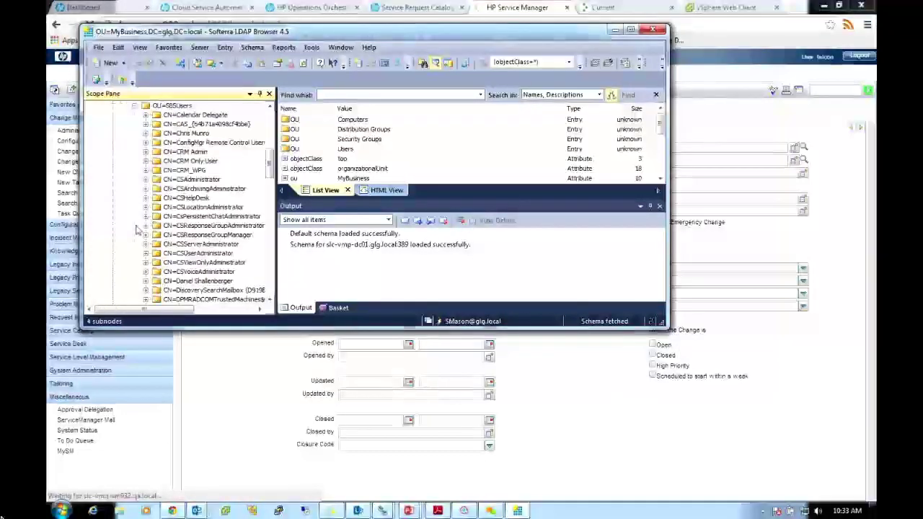
Select the new user's CN entry to confirm it, then close the LDAP Browser
drag(268, 172, 265, 215)
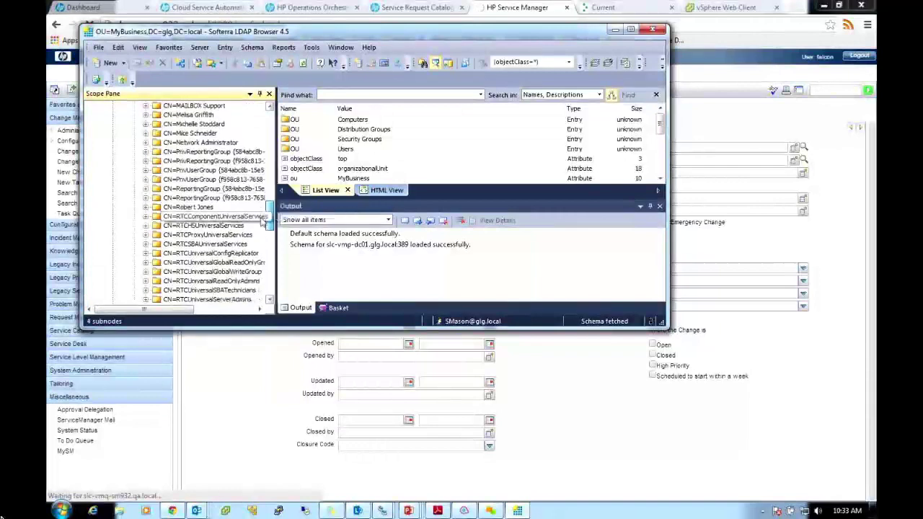
click(203, 208)
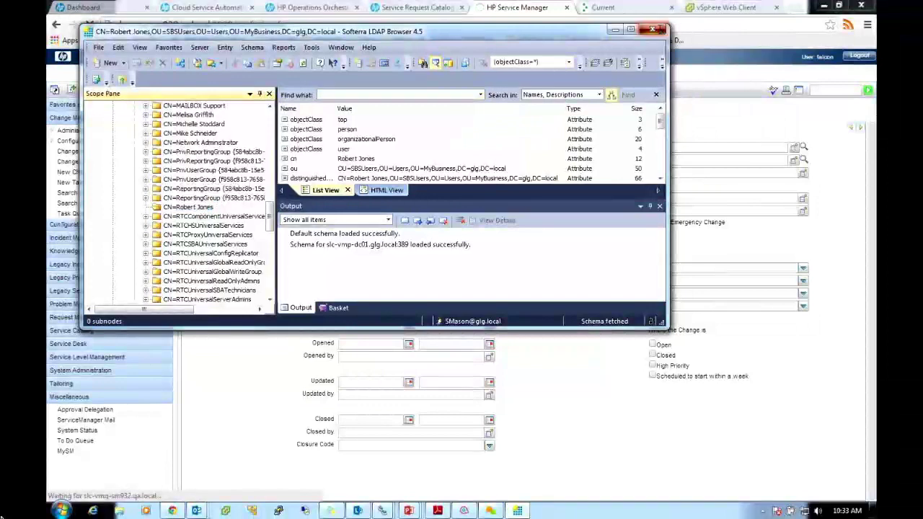
click(658, 30)
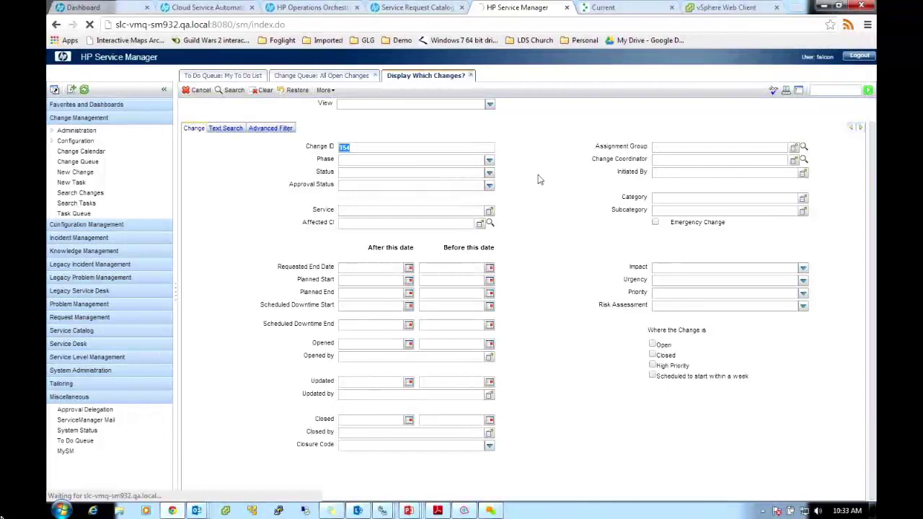
Close the Service Manager tab and review the CloseChangeTask step's Primary Result in the Add AD User run log
click(567, 8)
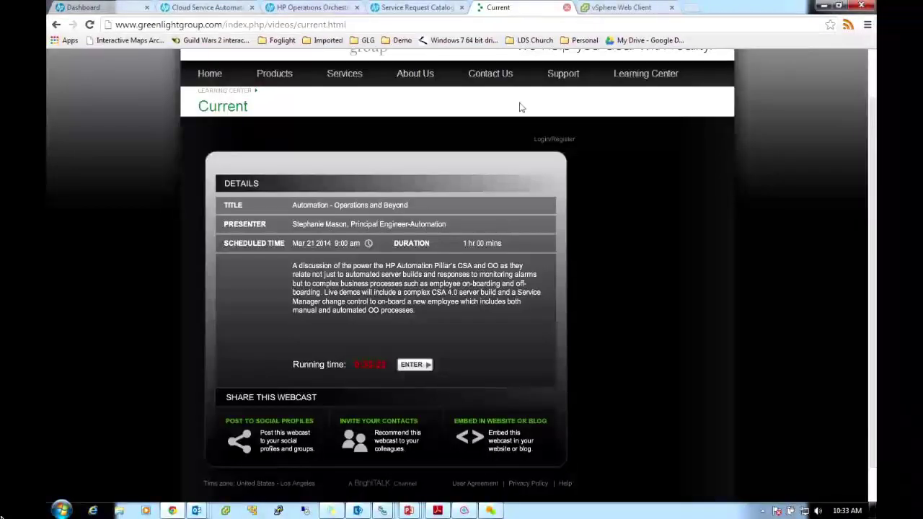
click(315, 9)
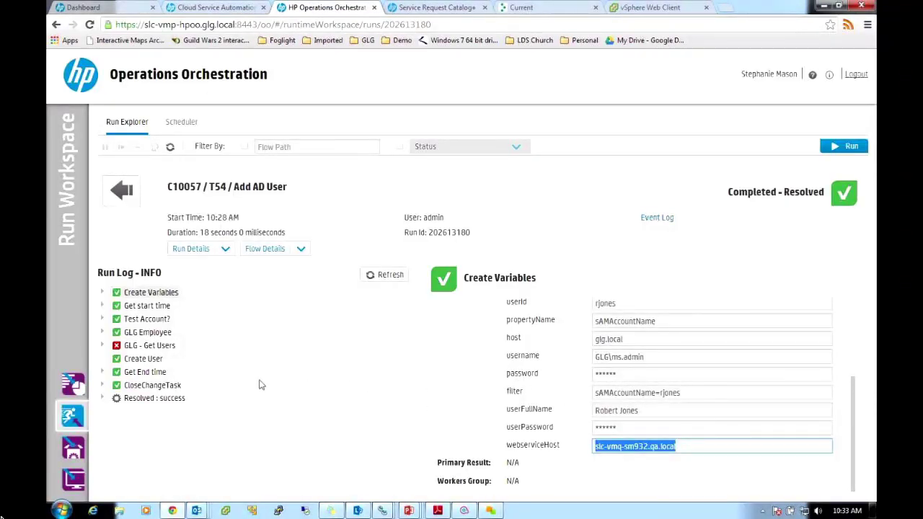
click(144, 386)
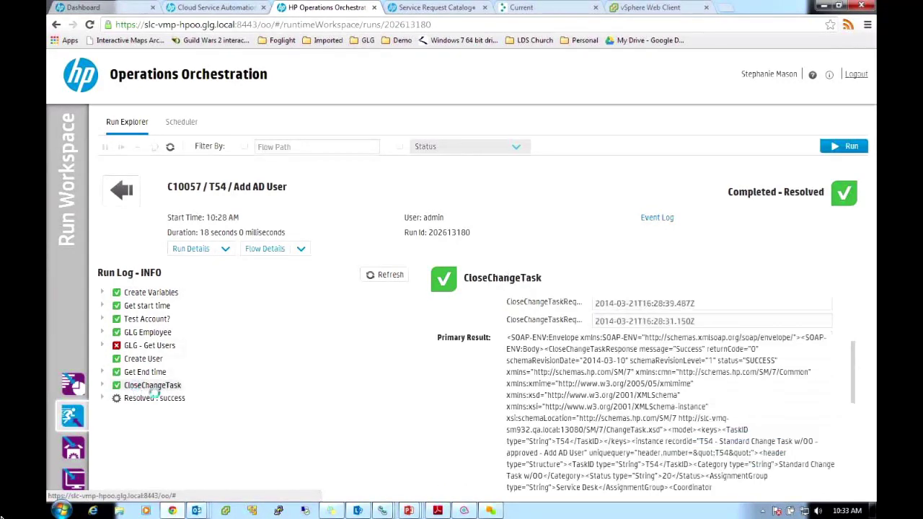
drag(851, 370, 839, 454)
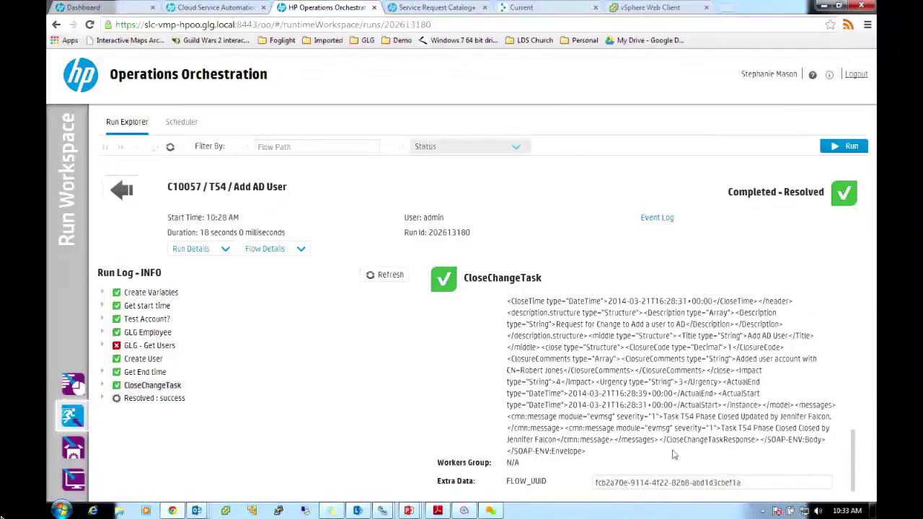
scroll(851, 448, up, 5)
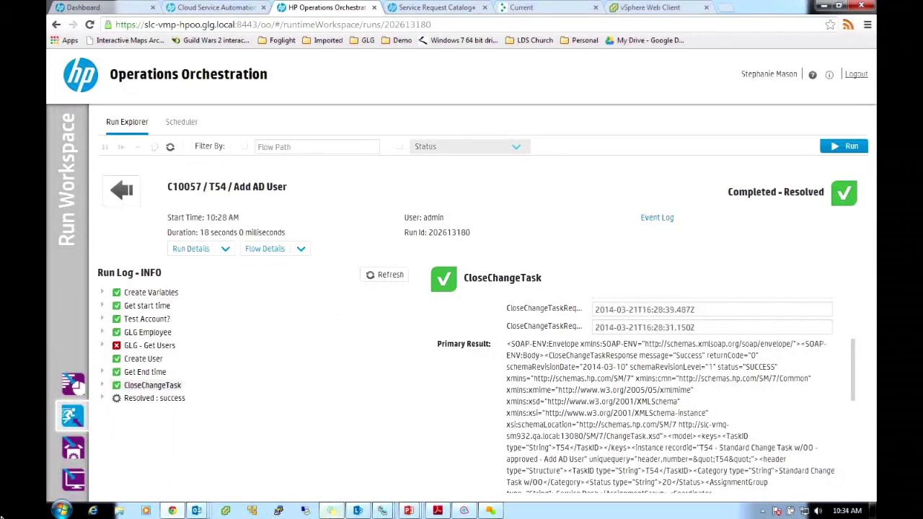
mouse_move(331, 510)
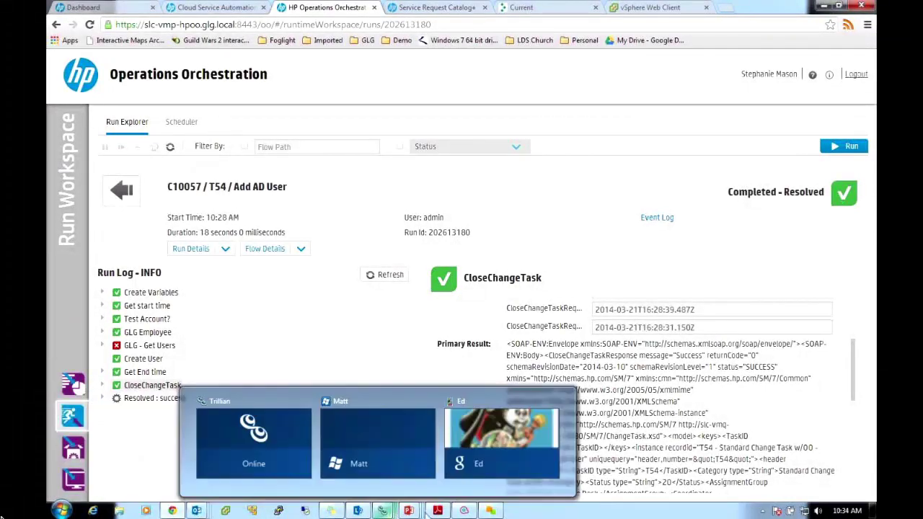
click(476, 465)
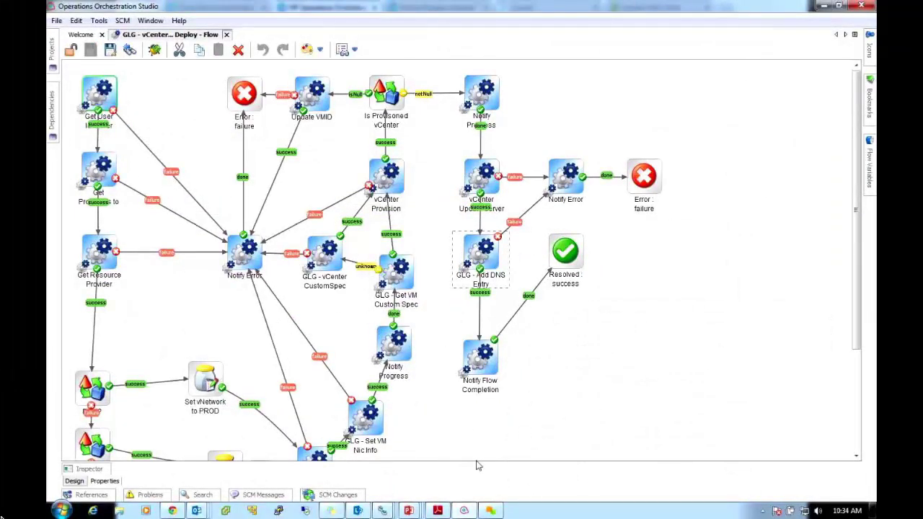
Close the vCenter Deploy flow and open GLG - Add AD User from the Projects tree
key(ctrl+w)
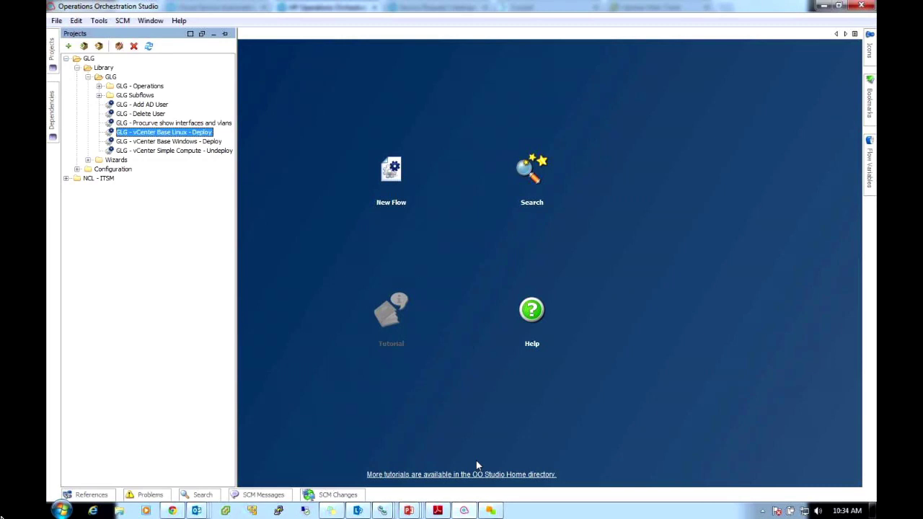
key(Up)
key(Up)
key(Up)
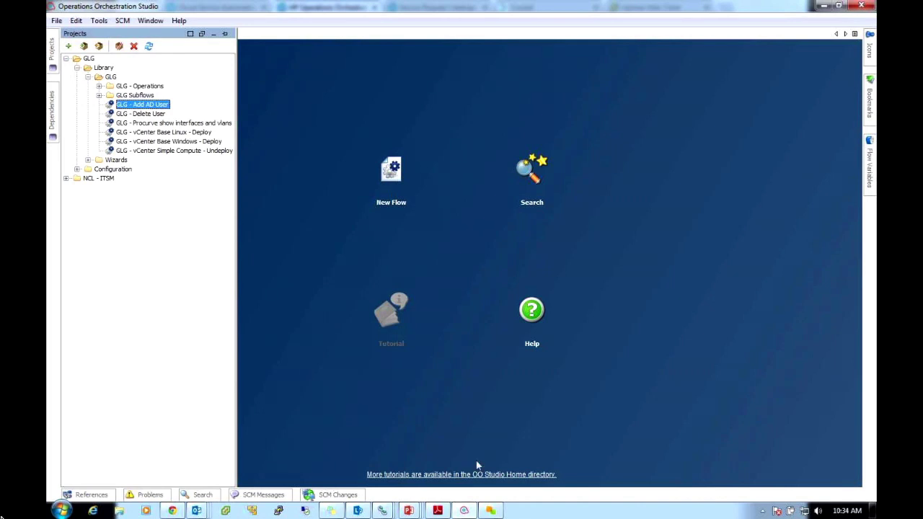
key(Return)
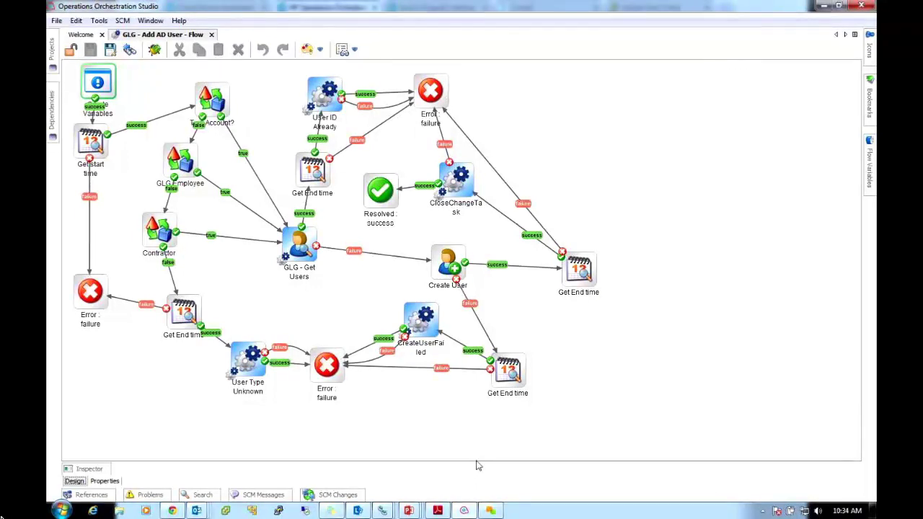
Open the GLG - Add AD User flow Properties to view its five user-prompted Inputs
double_click(476, 466)
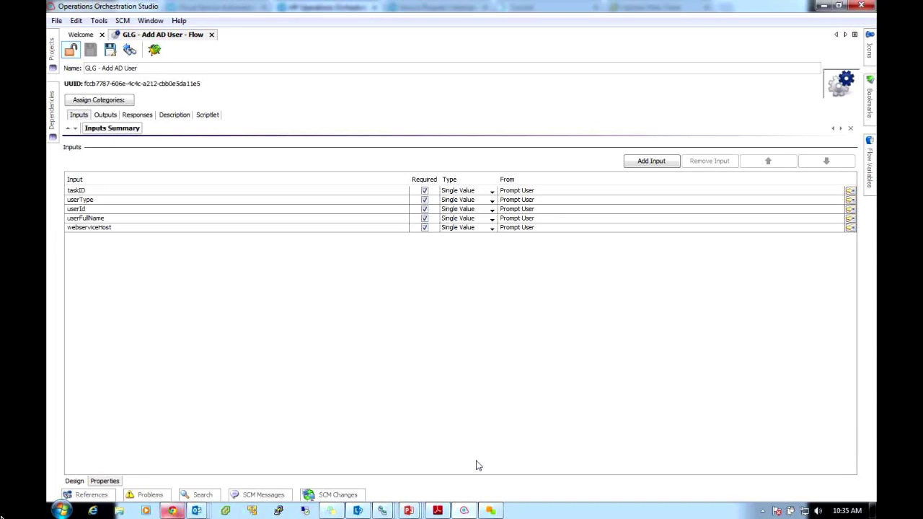
key(alt+Tab)
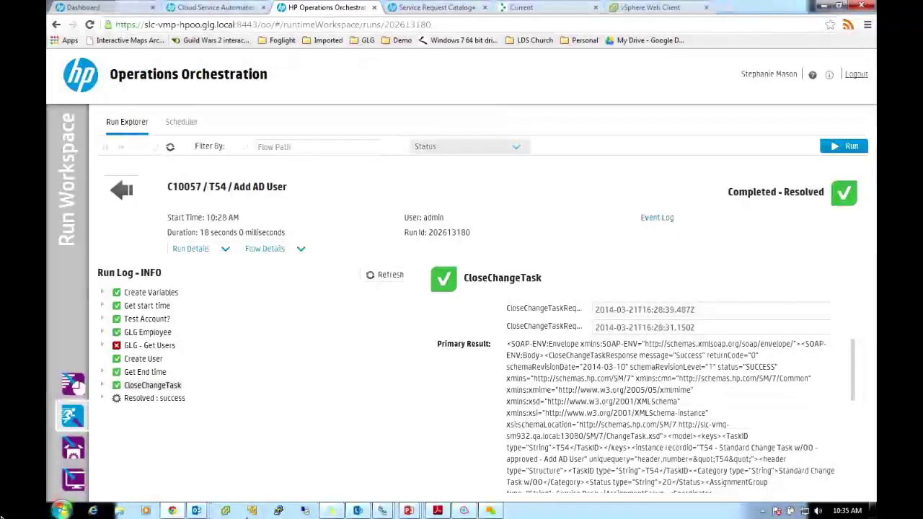
click(465, 511)
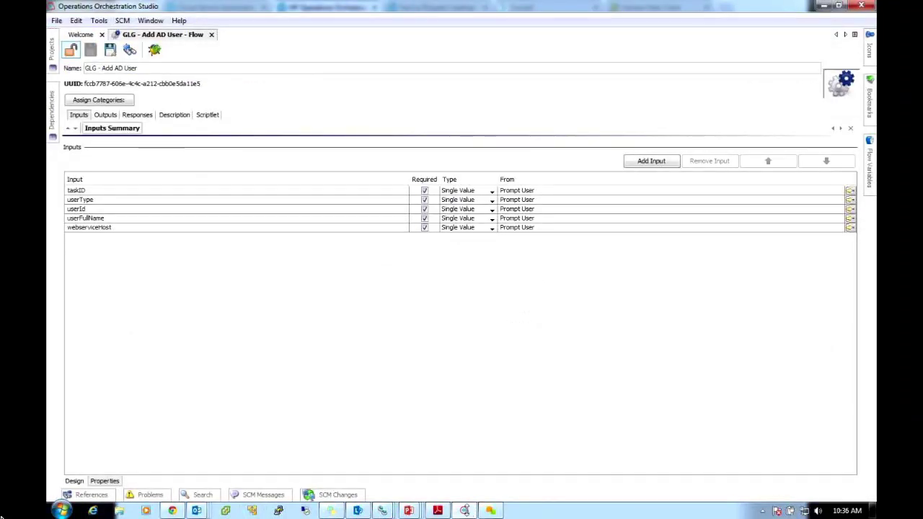